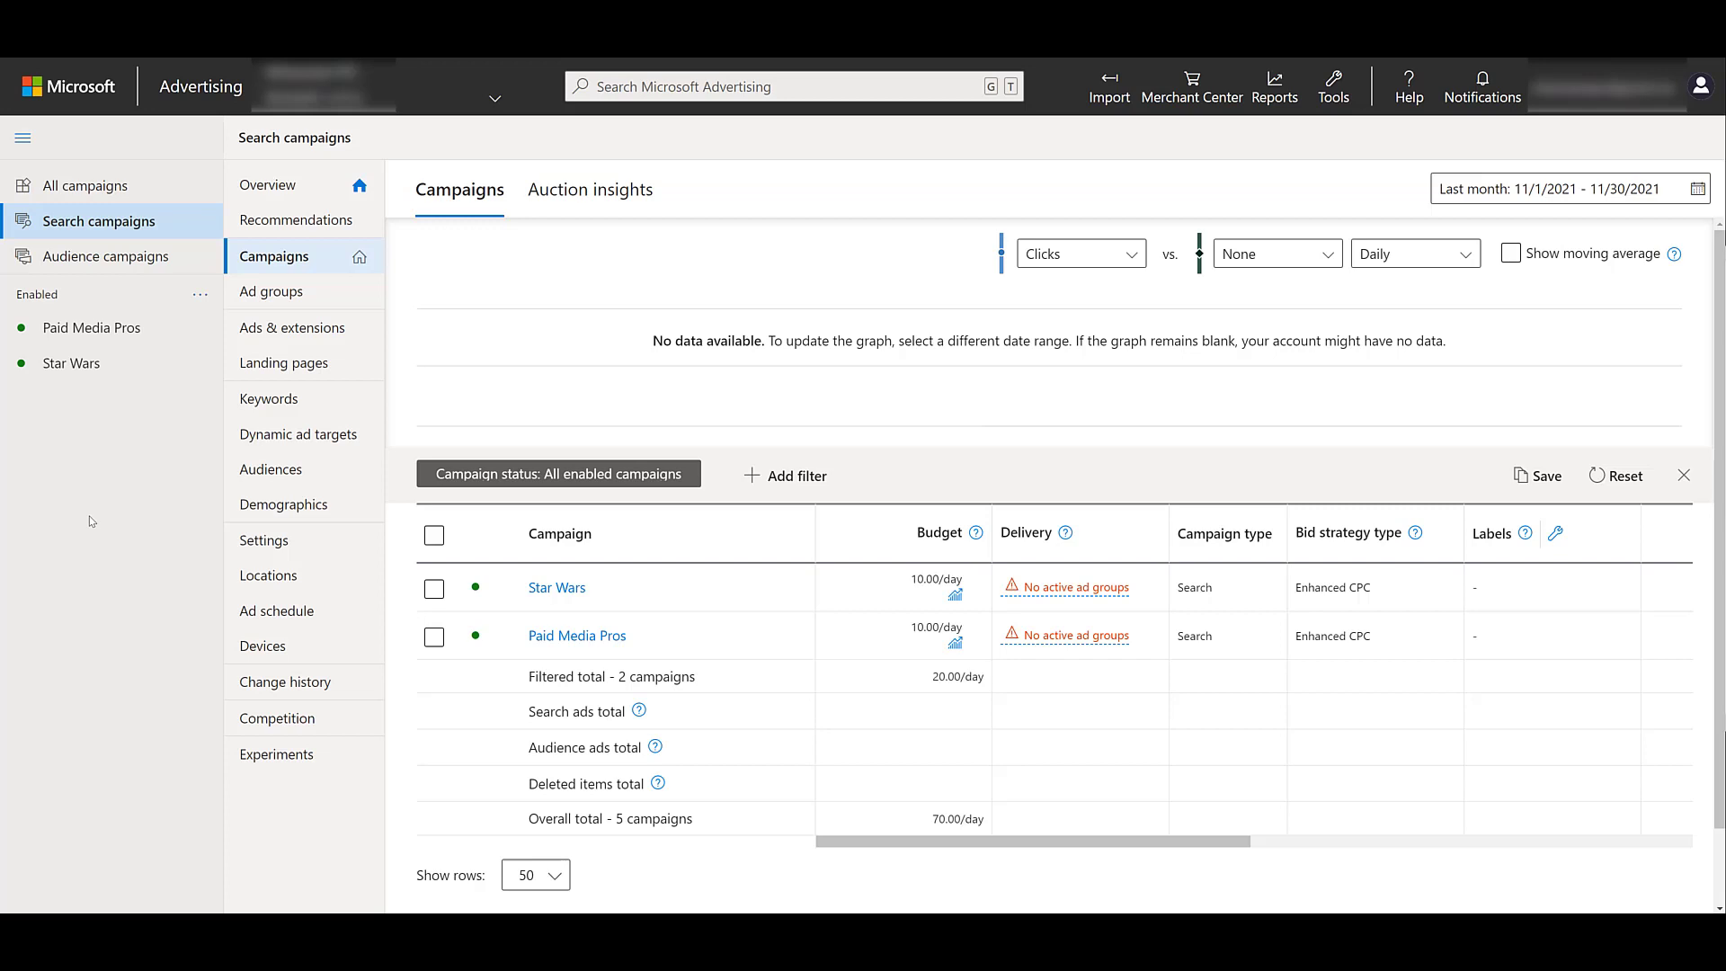
- Go to the Ads & extensions page of the Paid Media Pros - Brand ad group
click(94, 327)
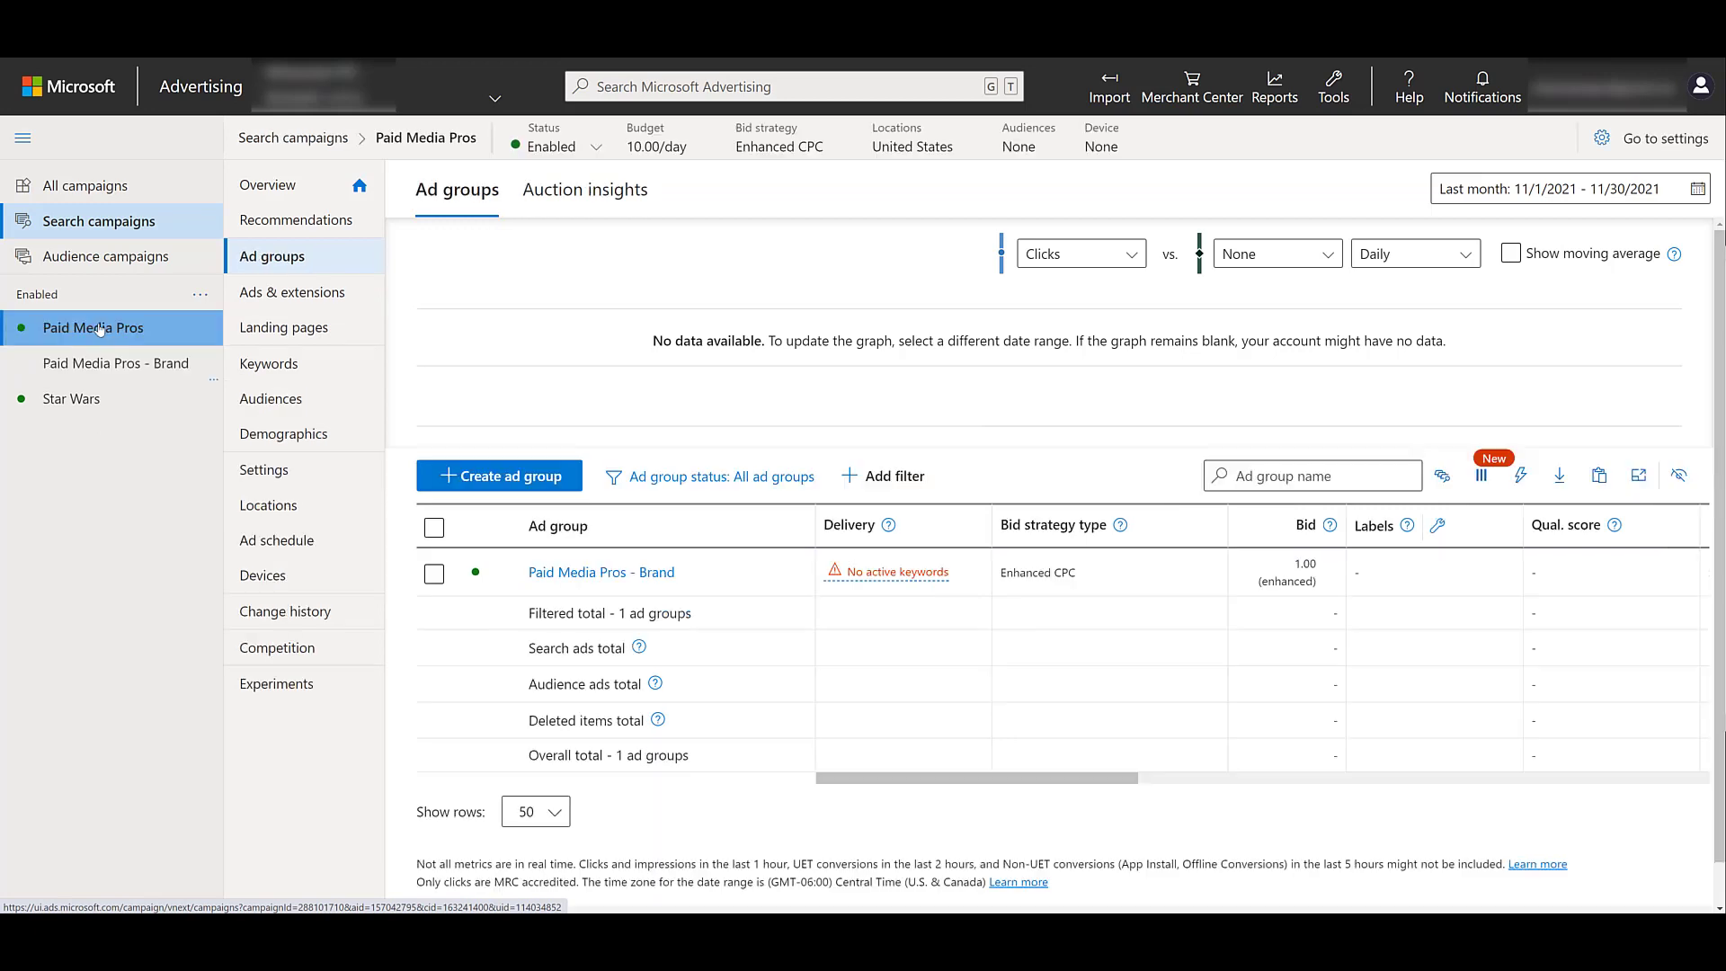
click(112, 367)
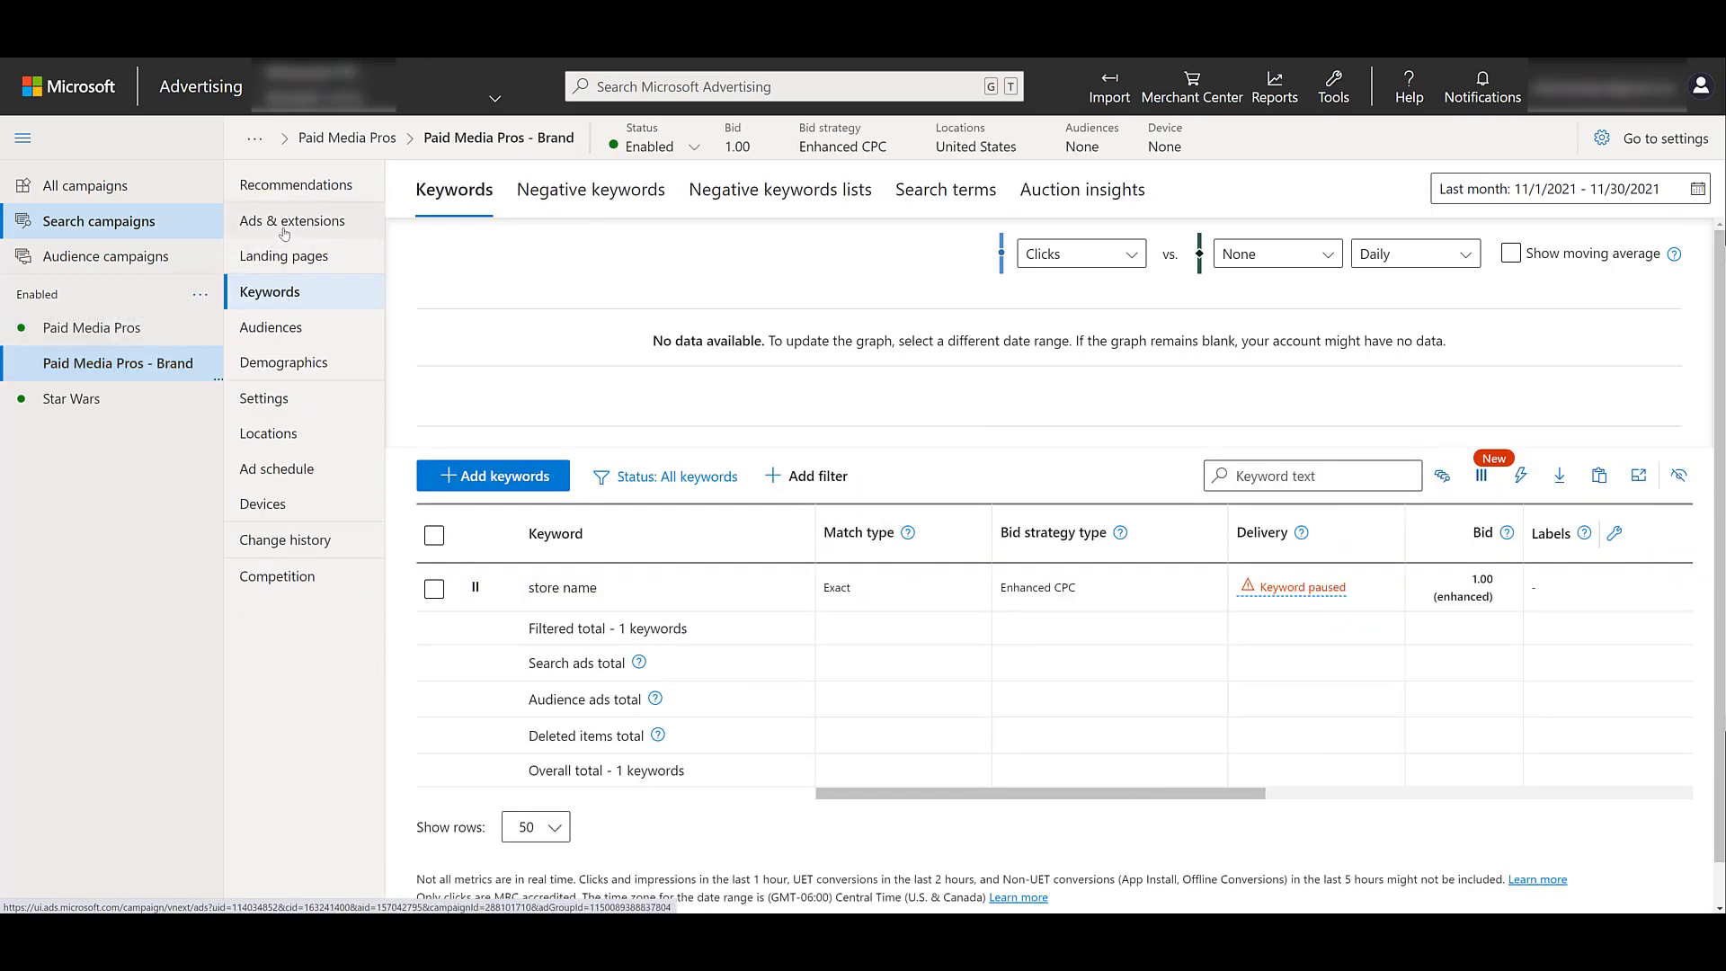
click(283, 226)
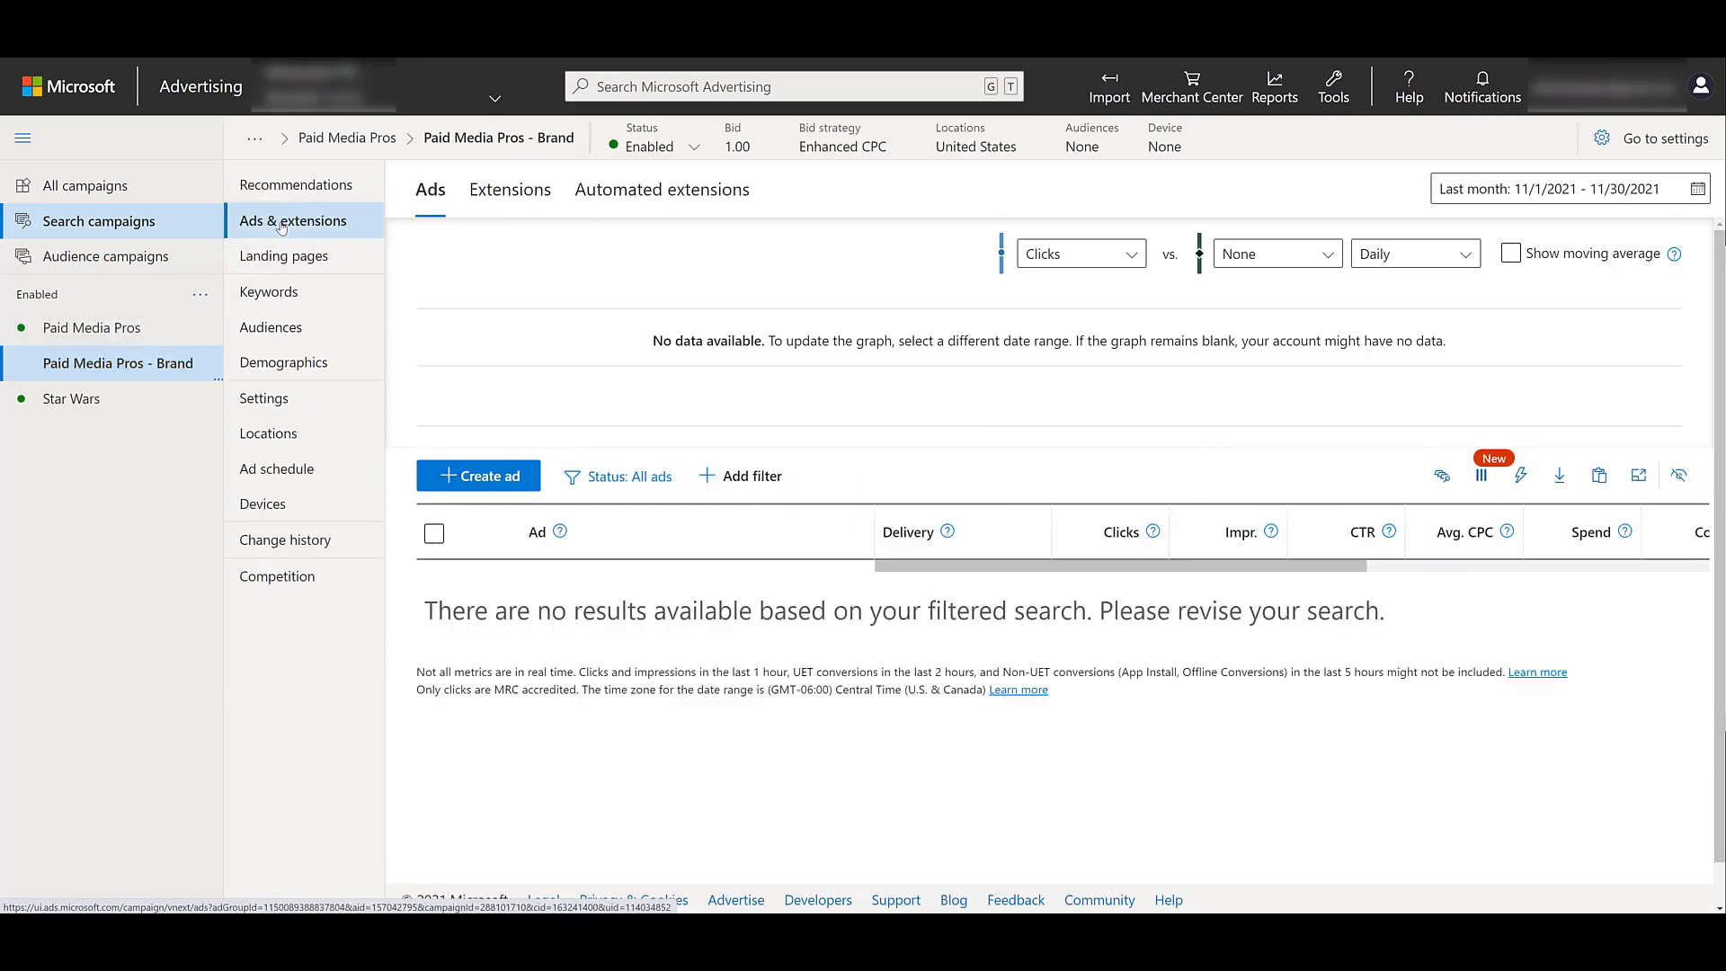
- Start a new ad and set its ad type to Multimedia ad
click(517, 487)
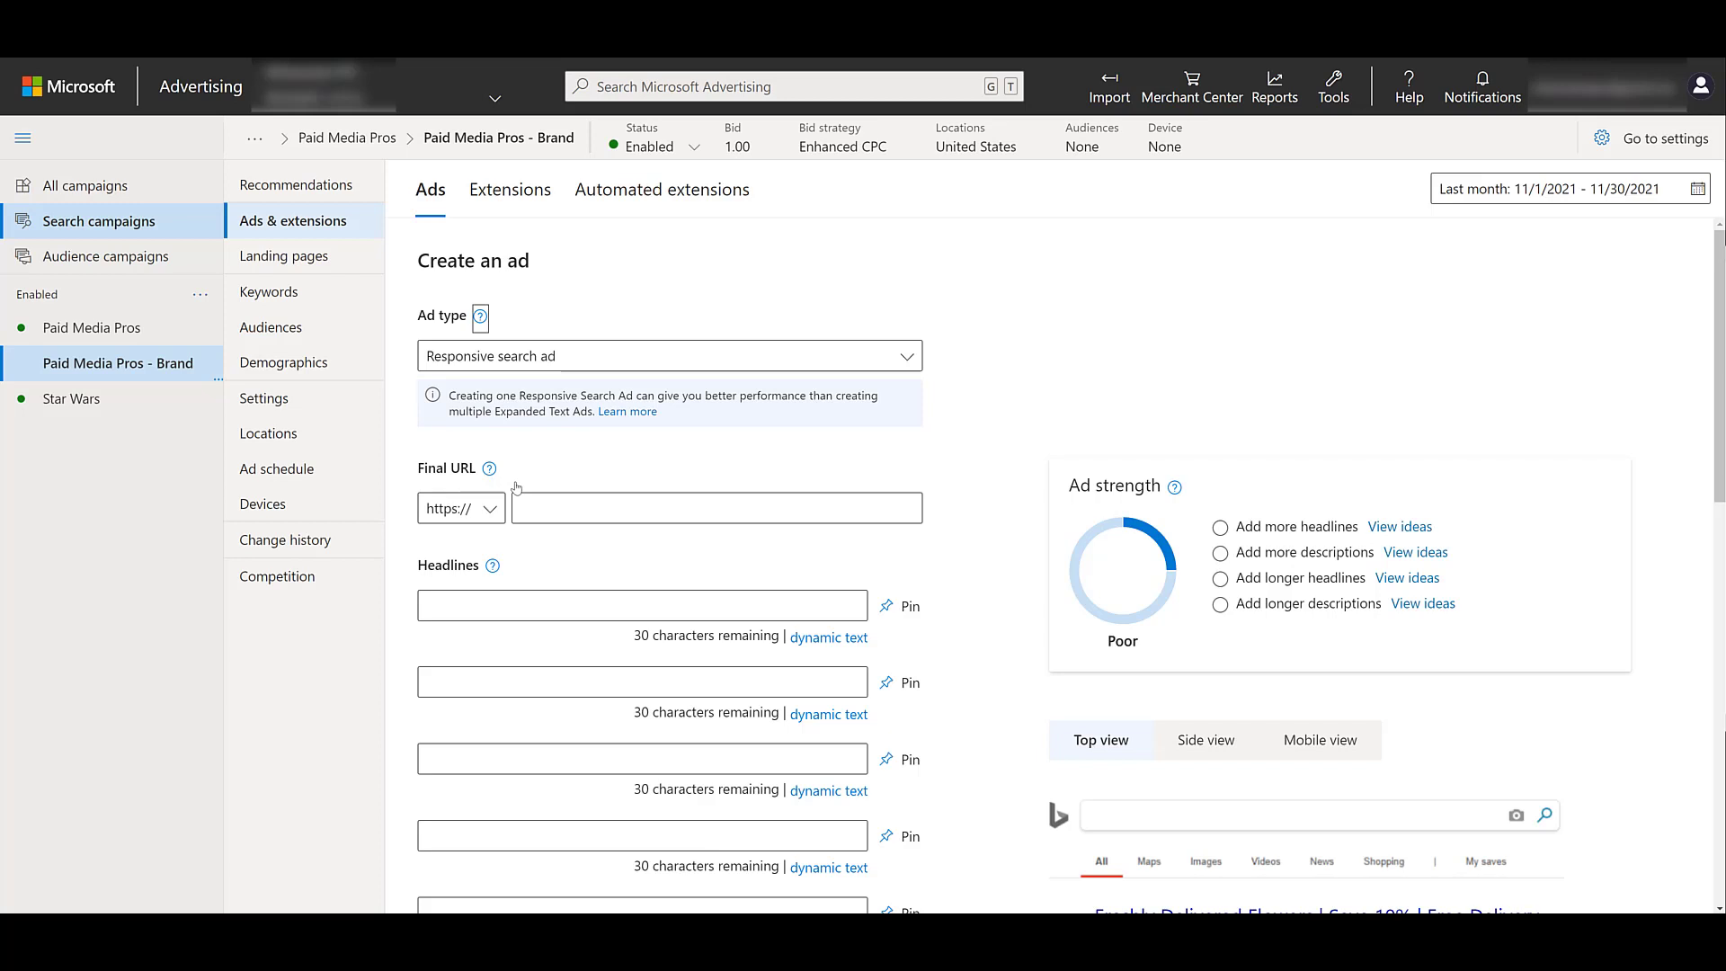
click(907, 357)
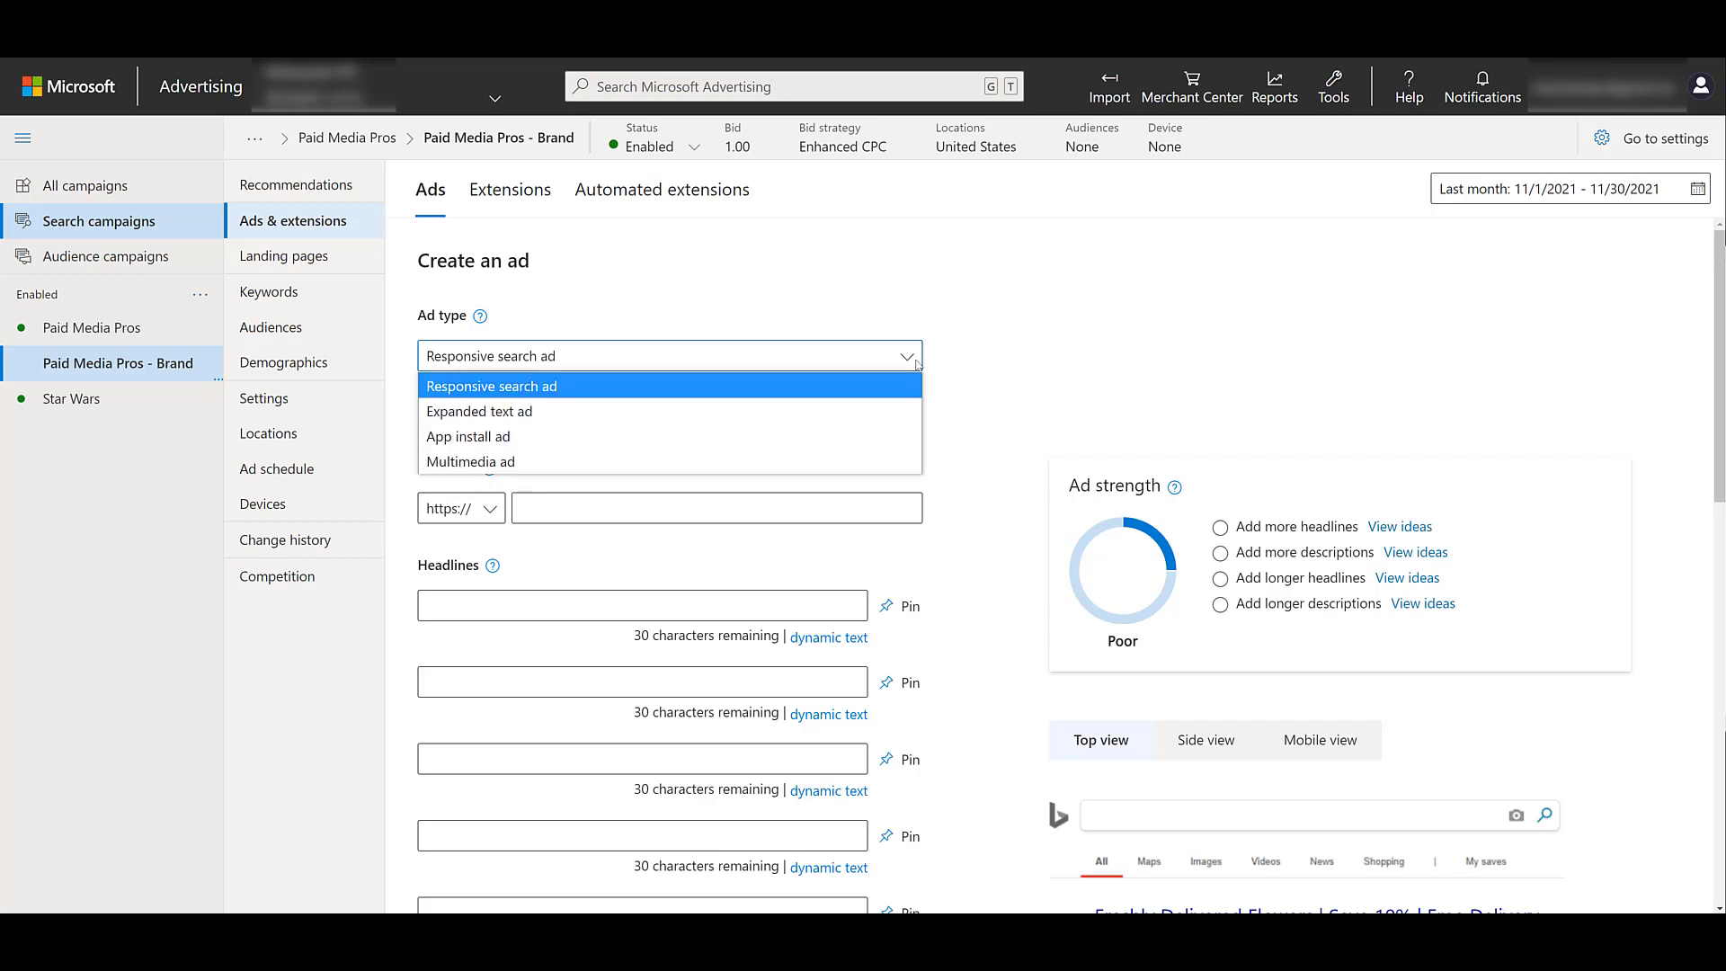
click(893, 462)
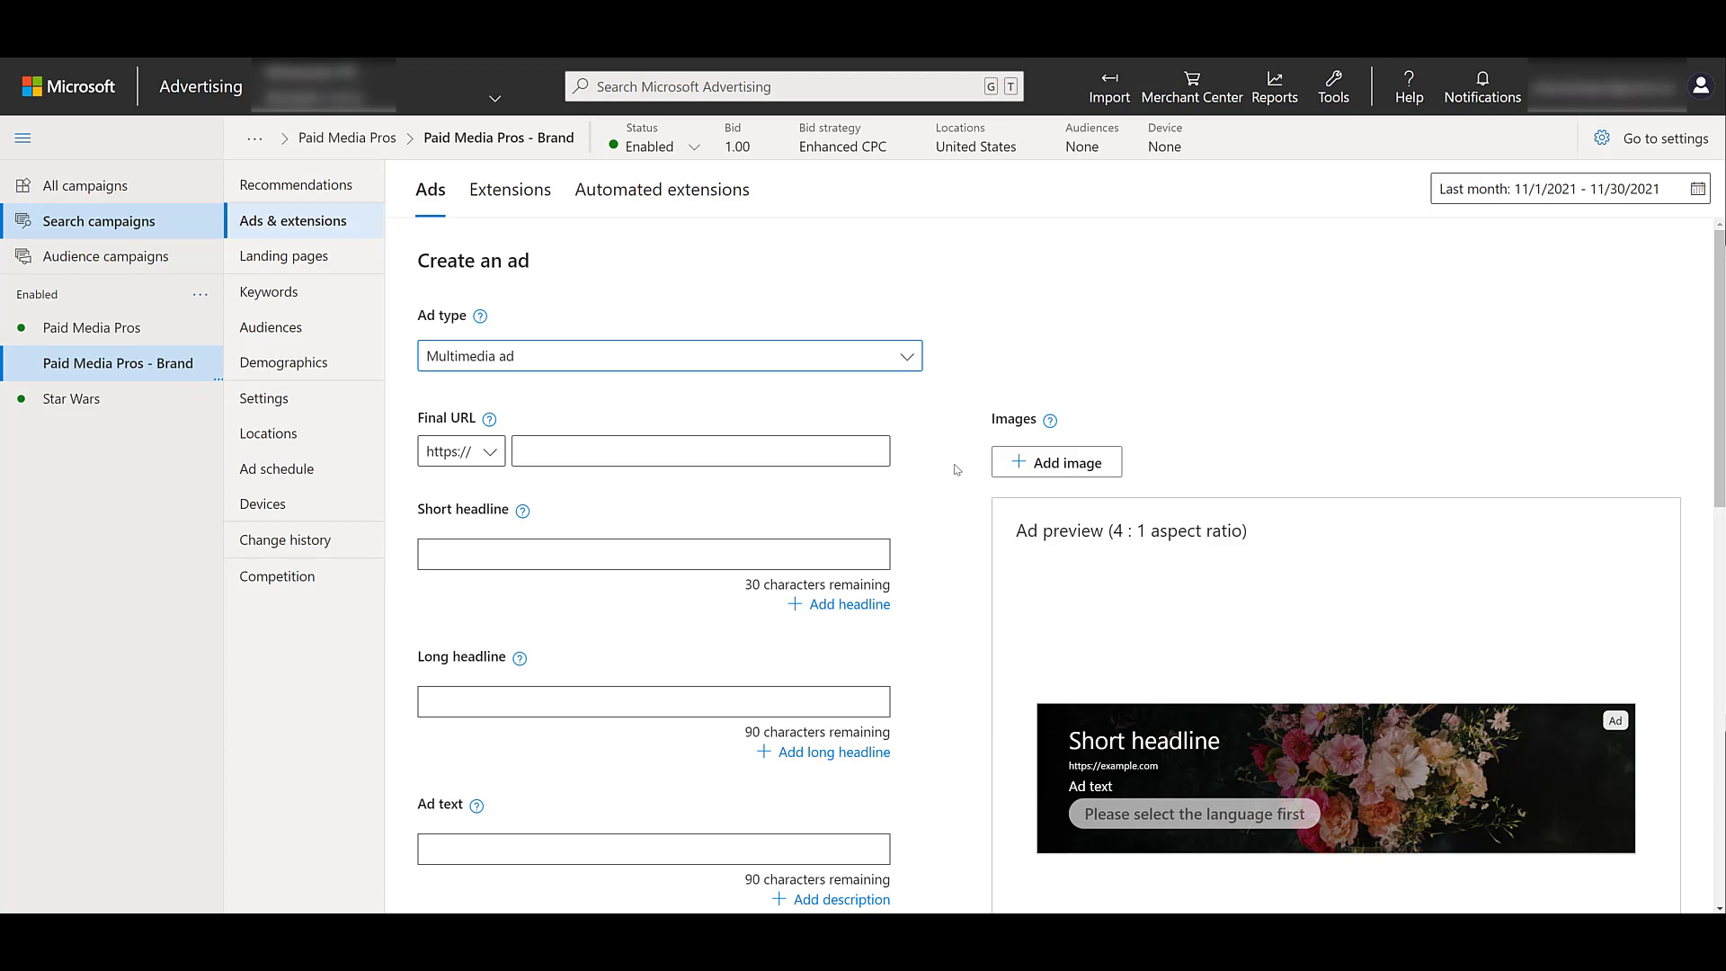
click(594, 457)
text(www.paidmediapros.com/)
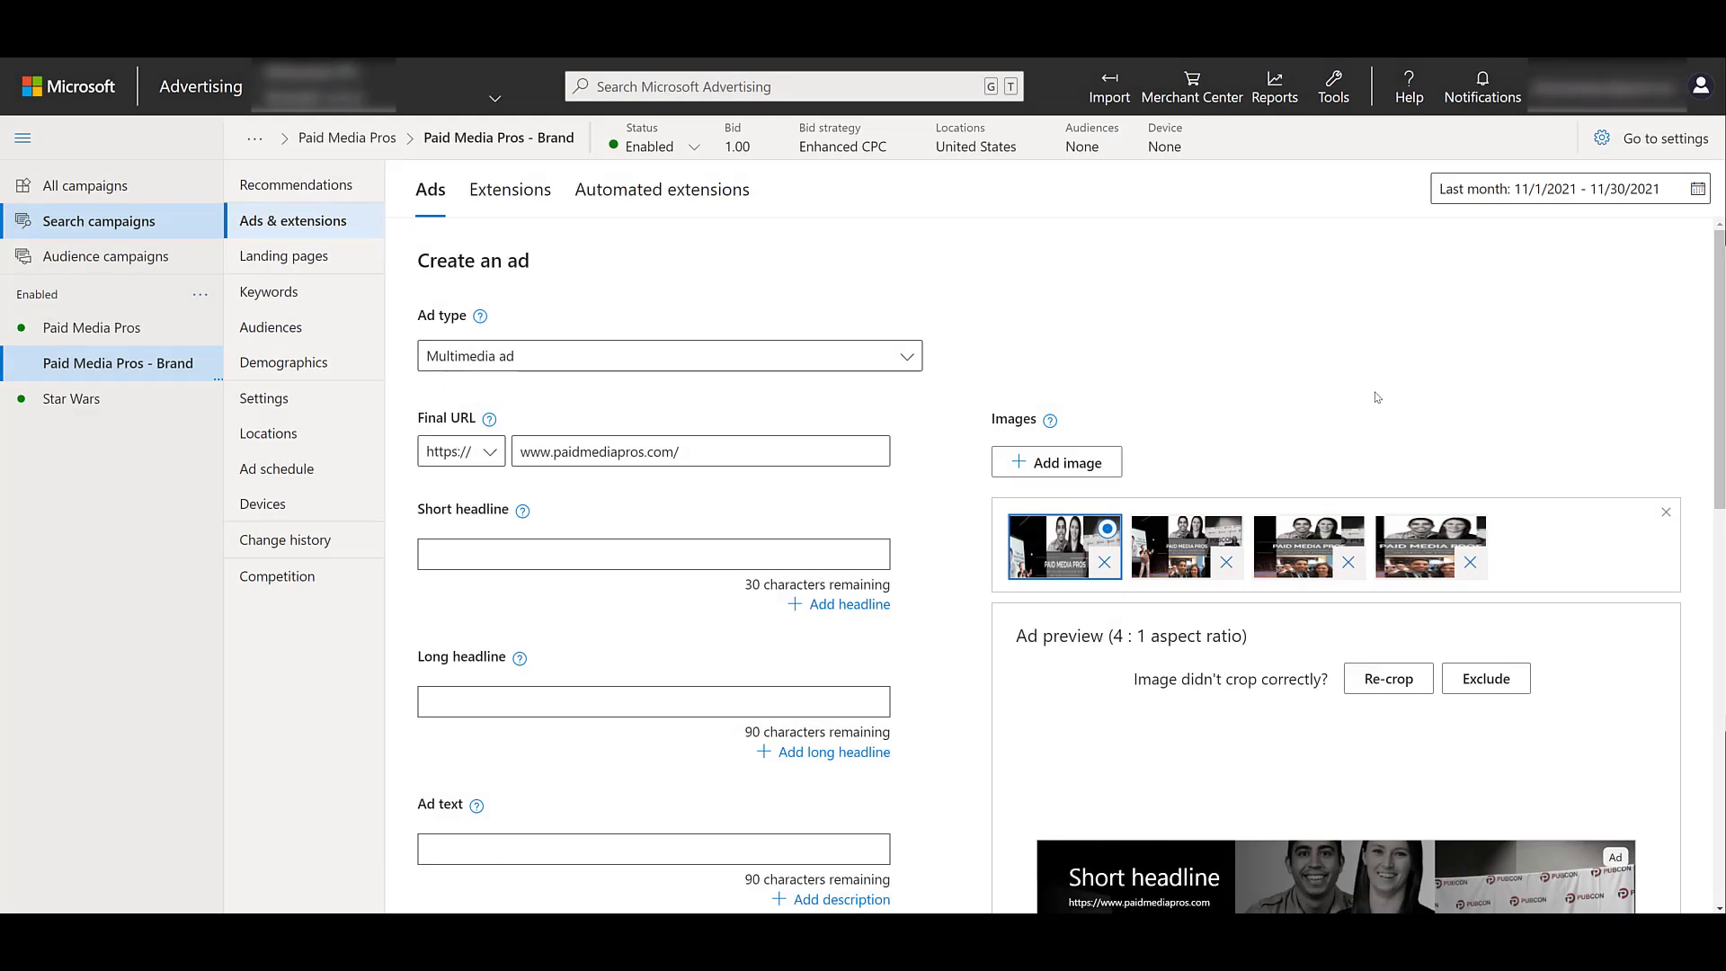
scroll(1048, 809, down, 4)
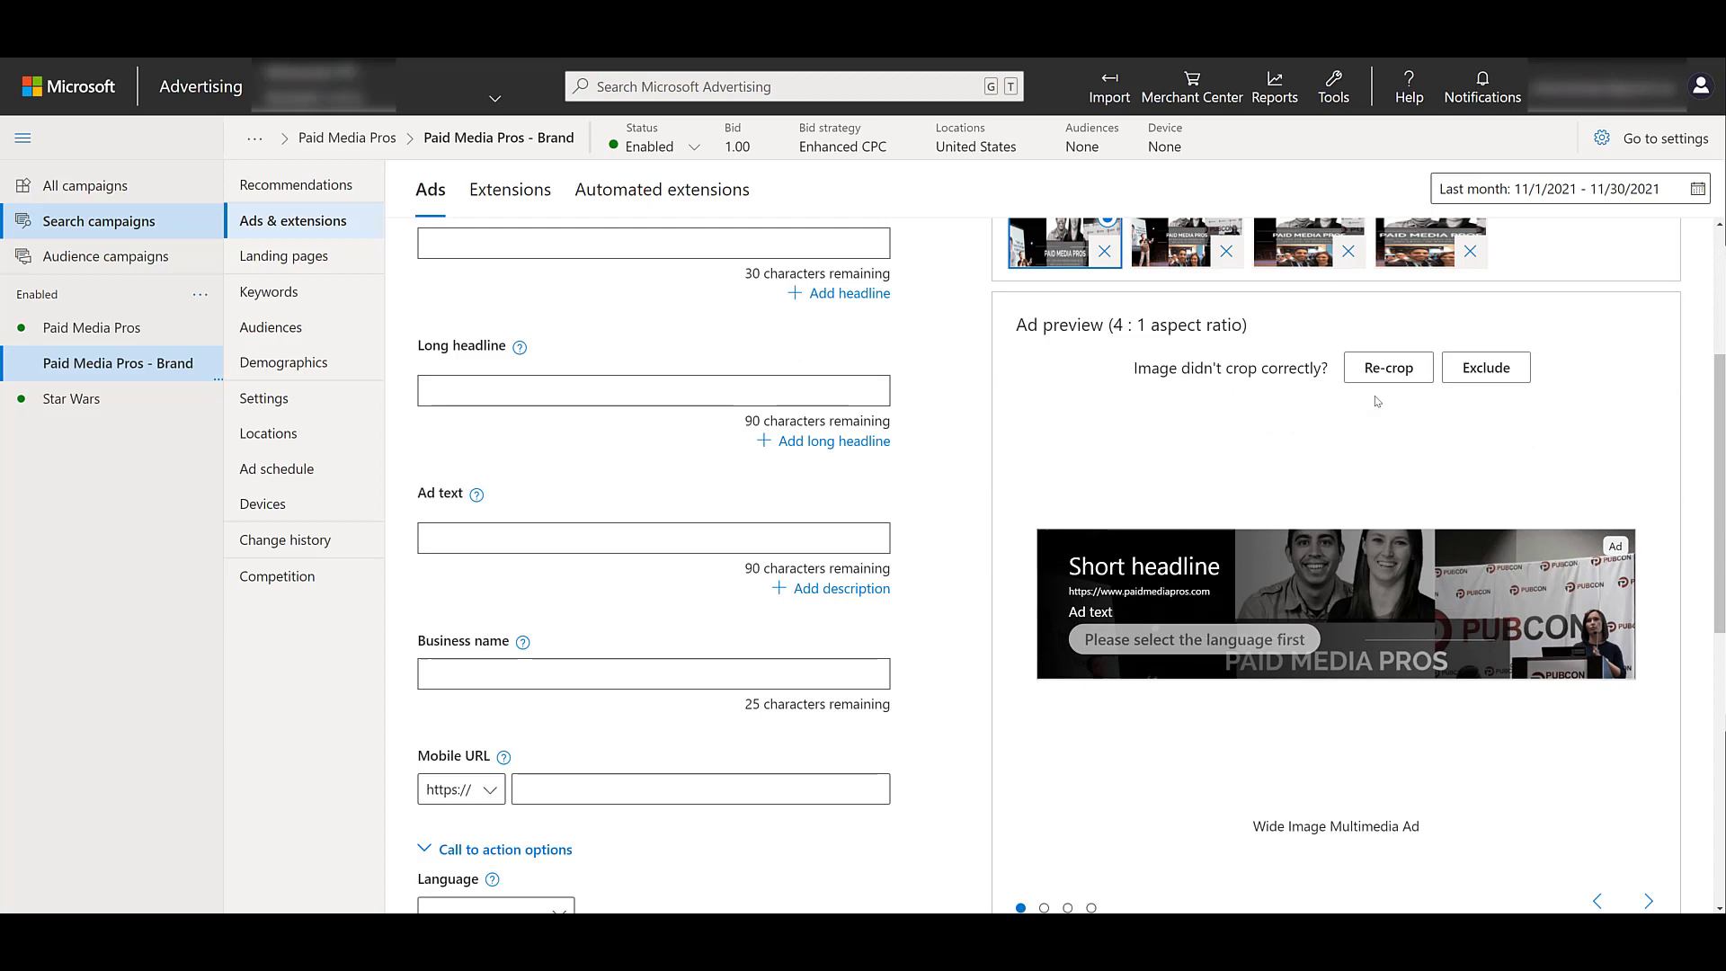
click(1045, 825)
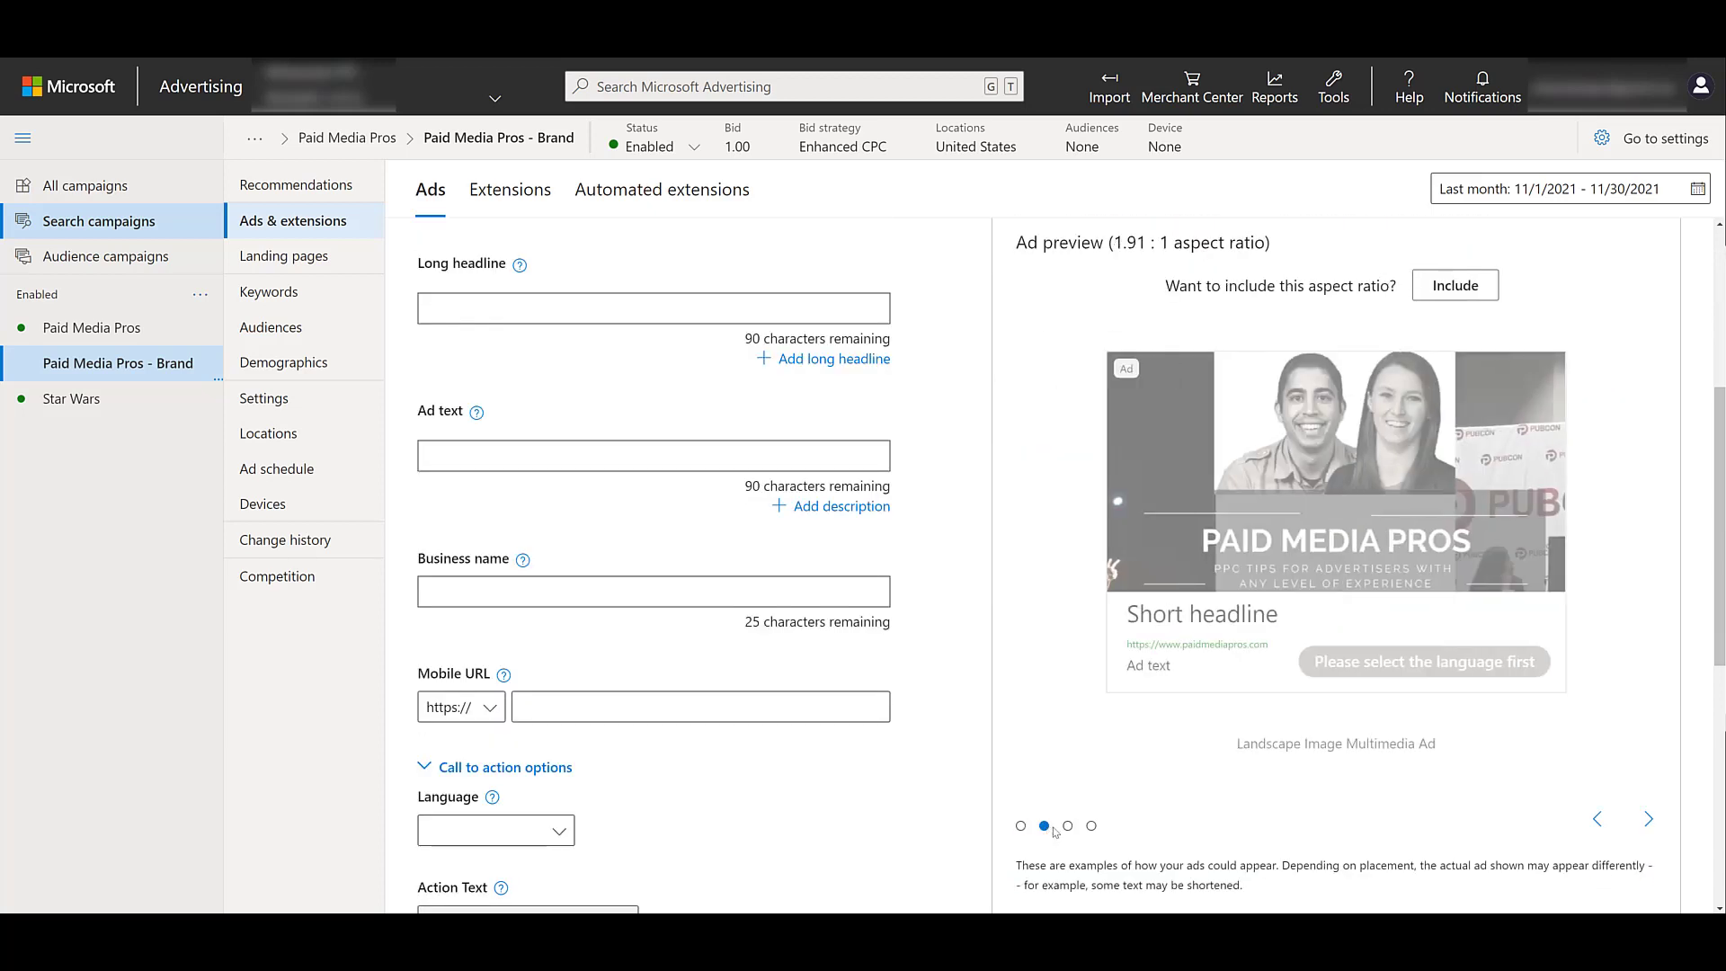
click(1068, 826)
click(1091, 825)
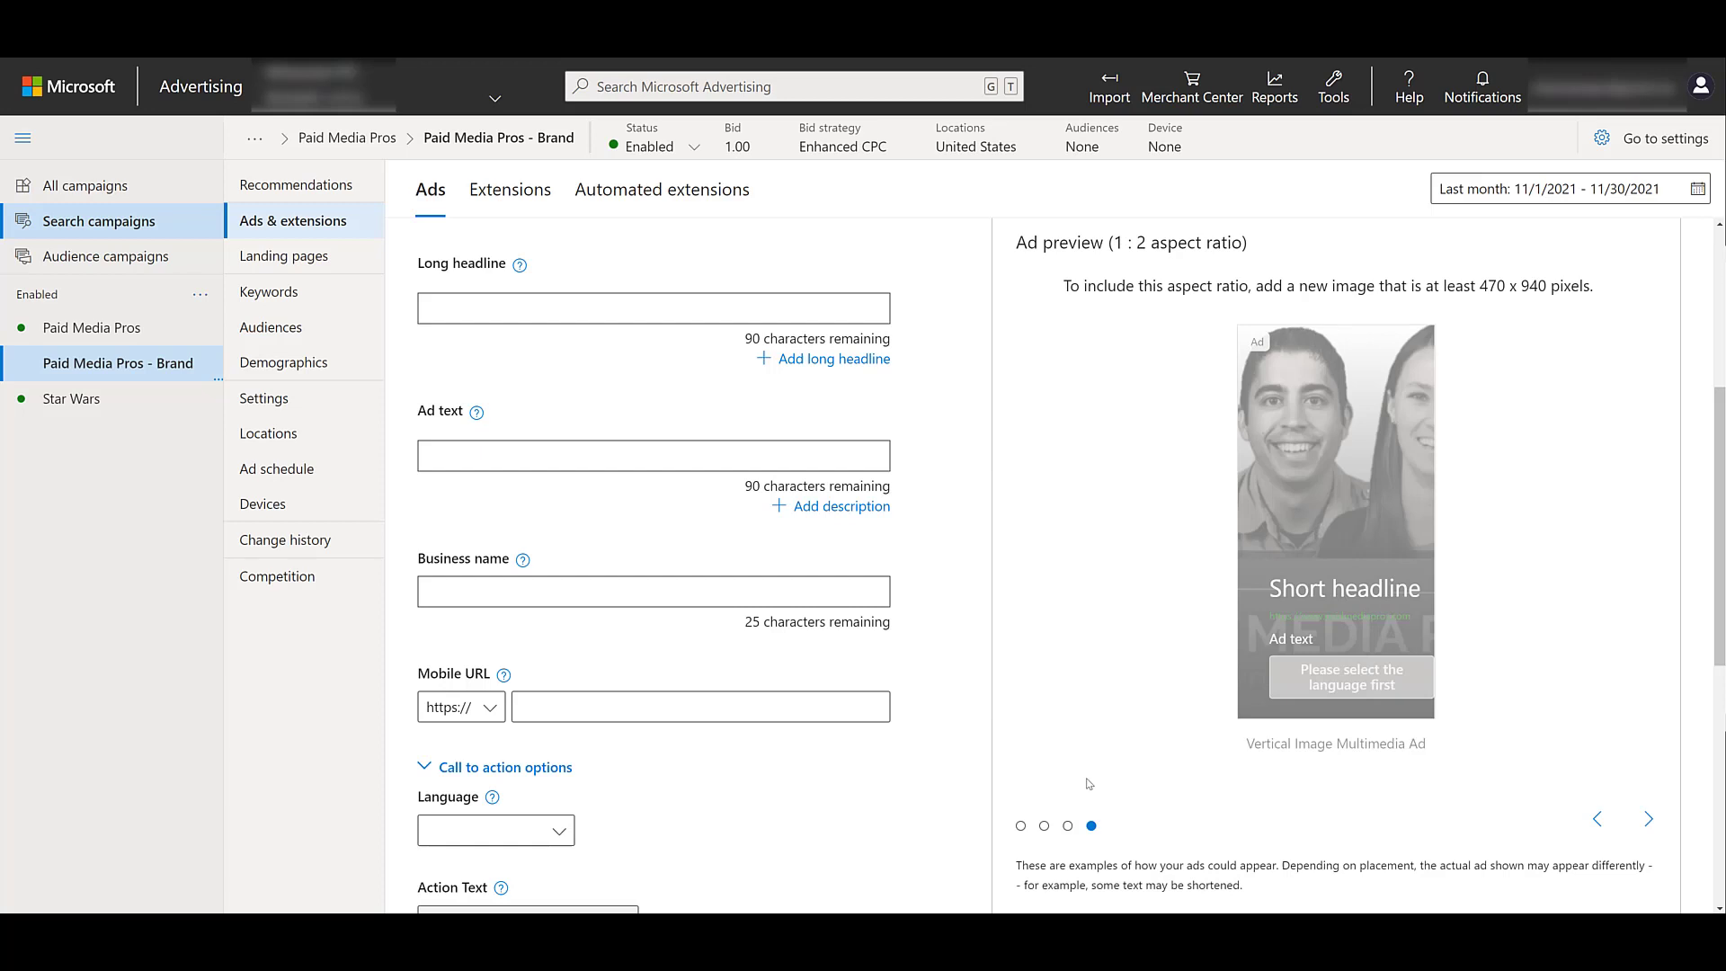
click(1045, 825)
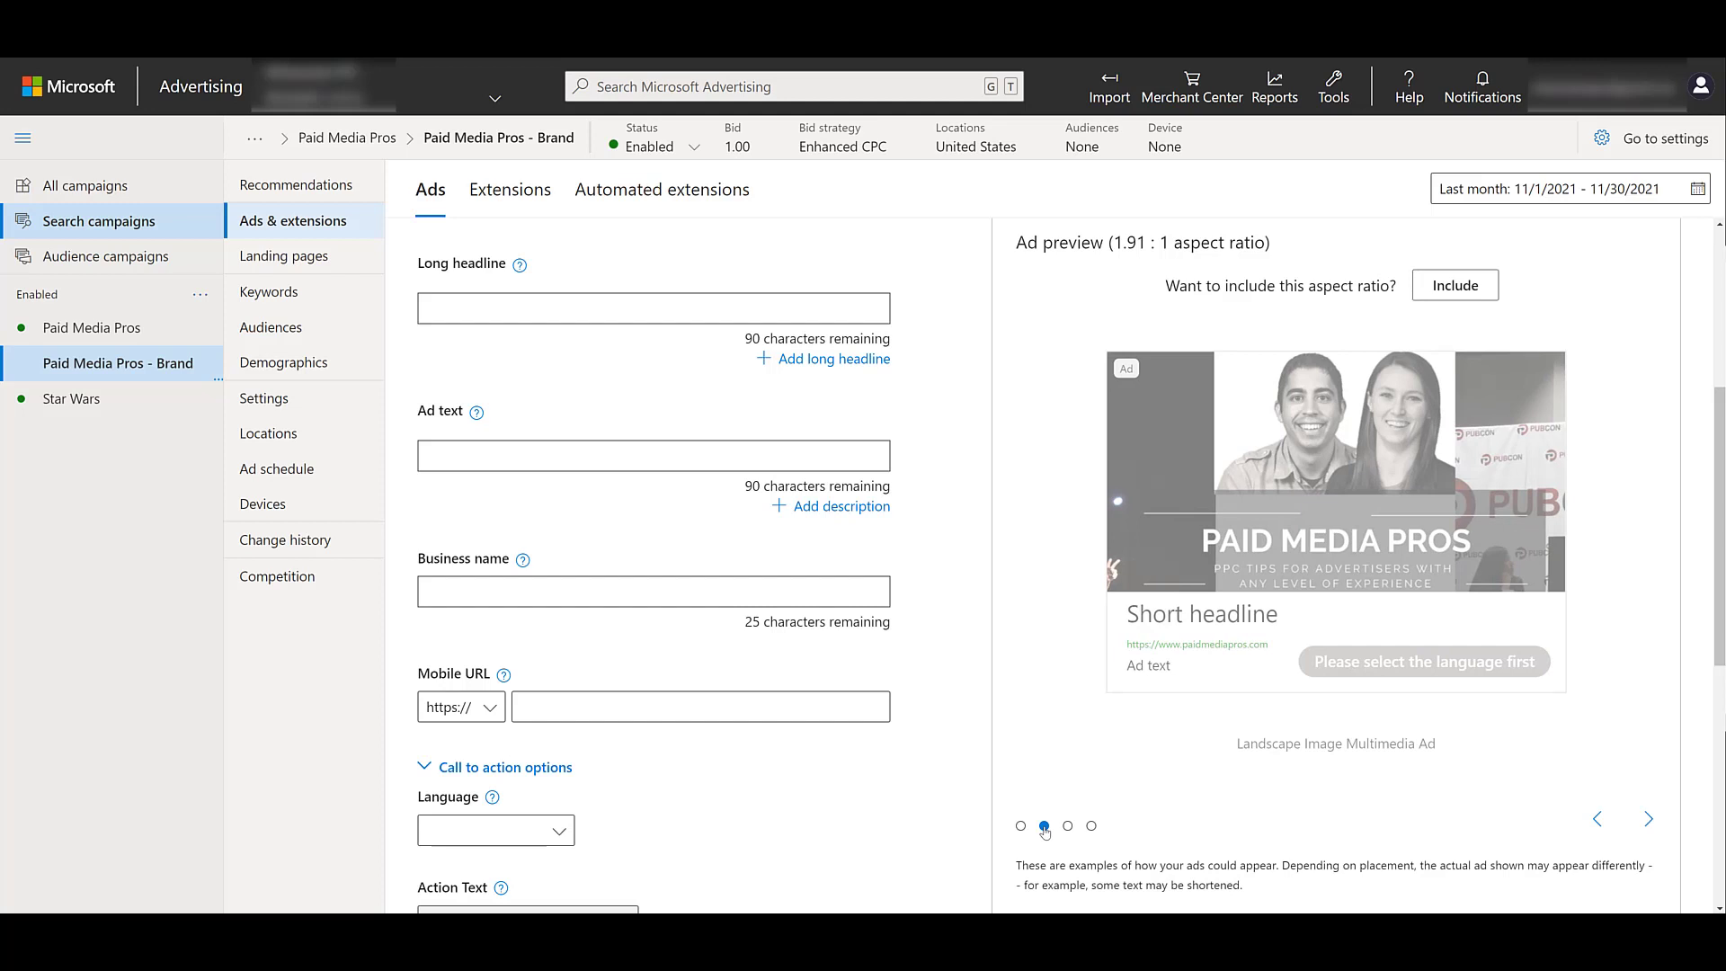
click(1068, 826)
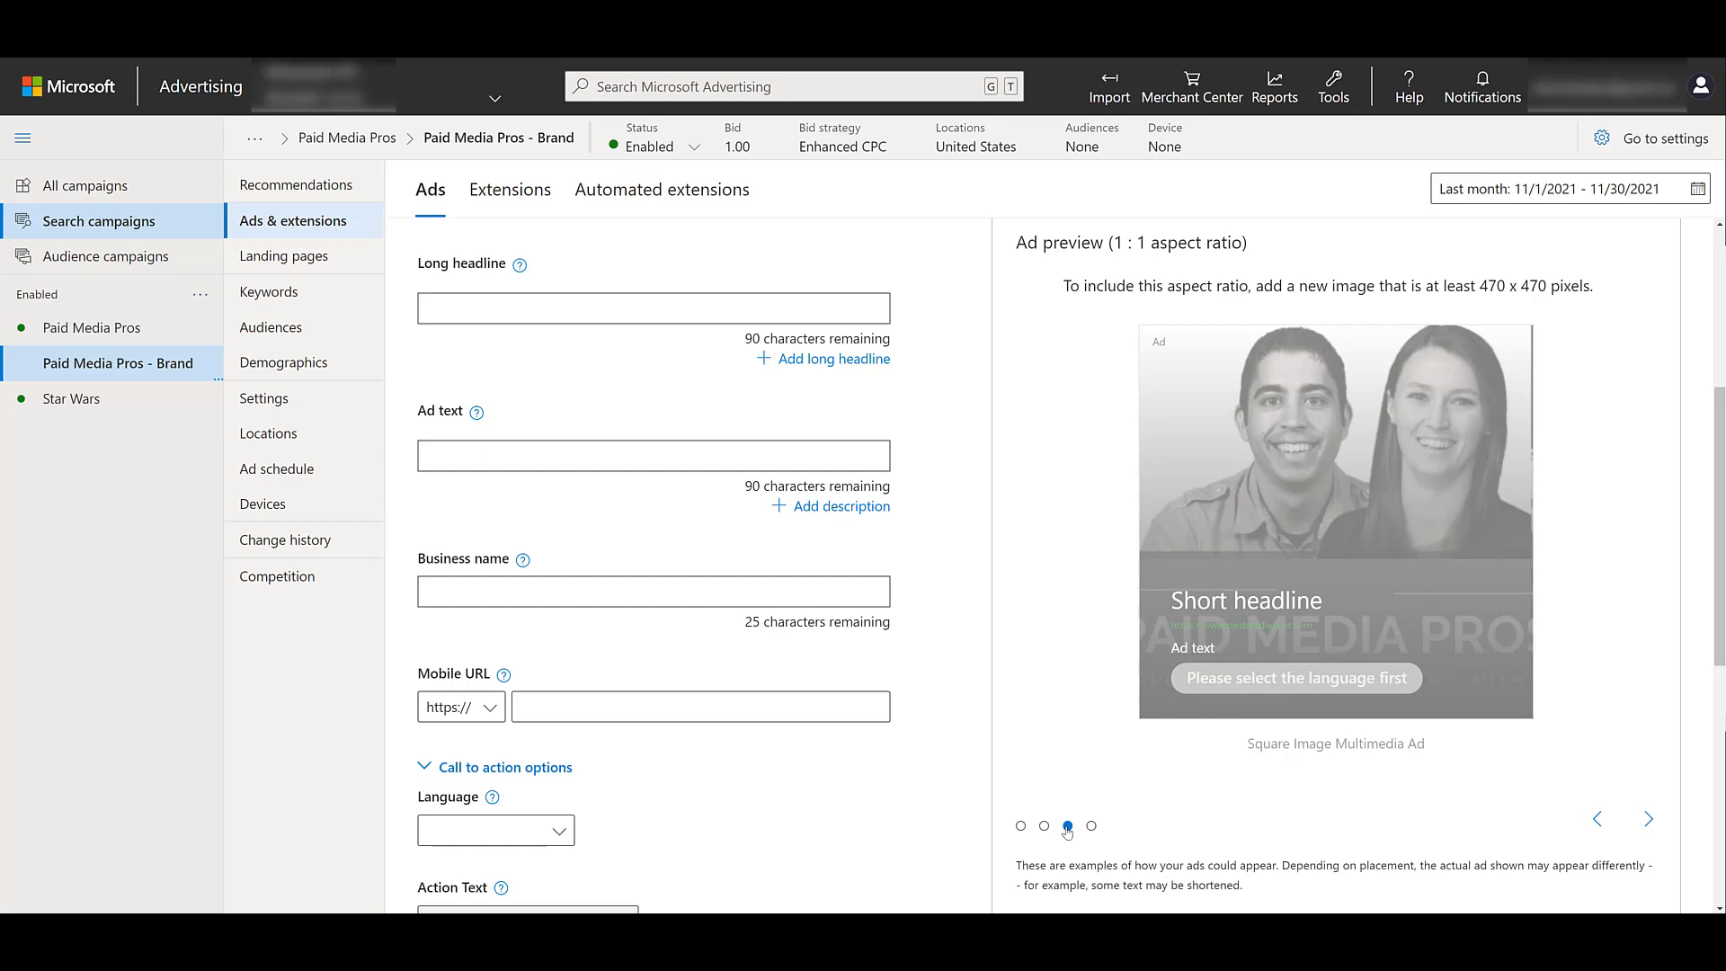
scroll(1193, 402, up, 3)
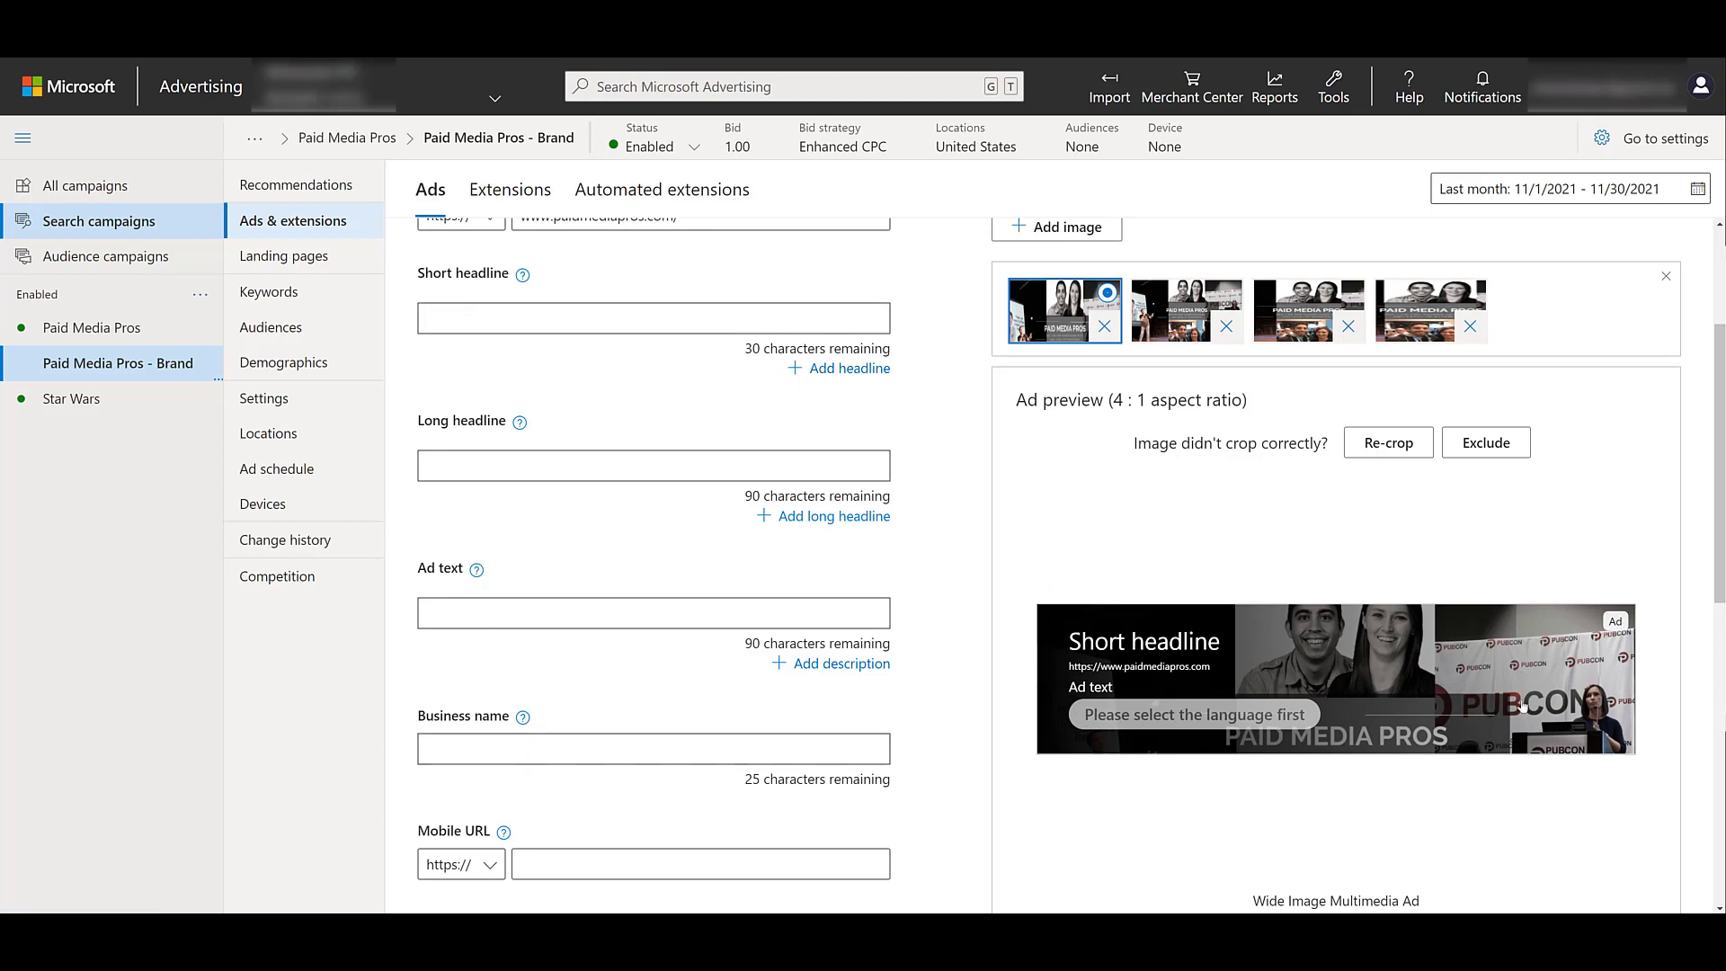
- Shift and resize the first image's wide 4:1 crop, then save it
click(1388, 443)
drag(893, 550, 893, 531)
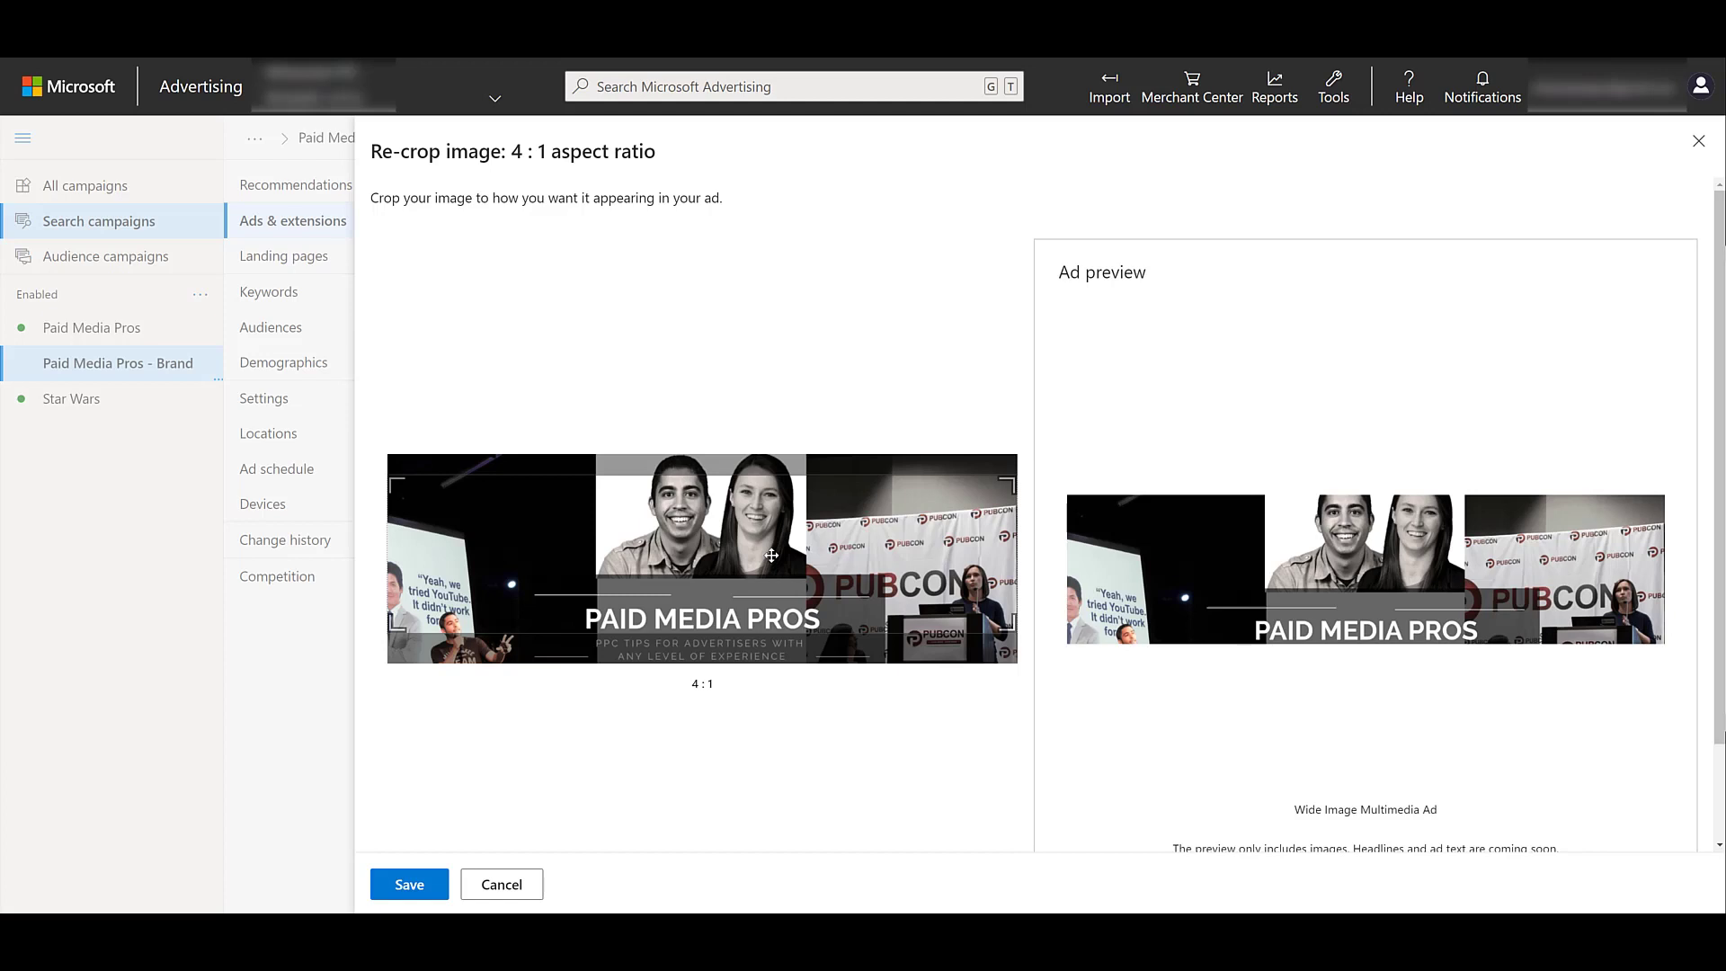
drag(1007, 485, 1058, 469)
click(412, 884)
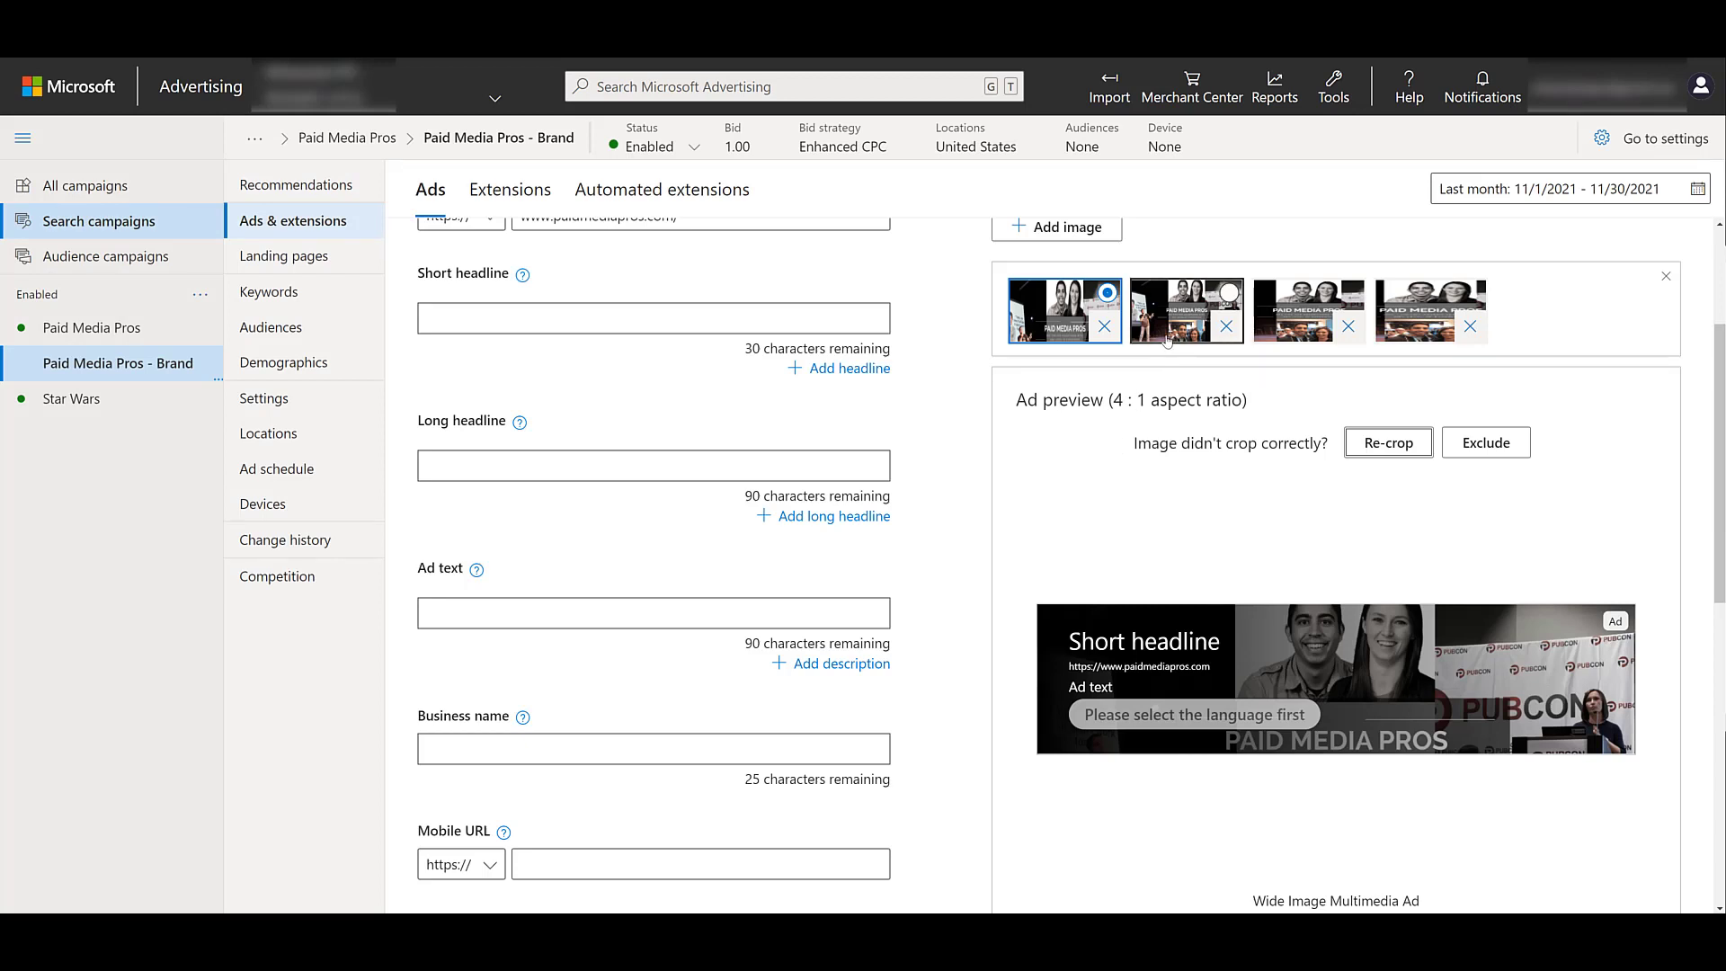
- Include the second image at the 4:1 and 1:1 aspect ratios
click(1167, 339)
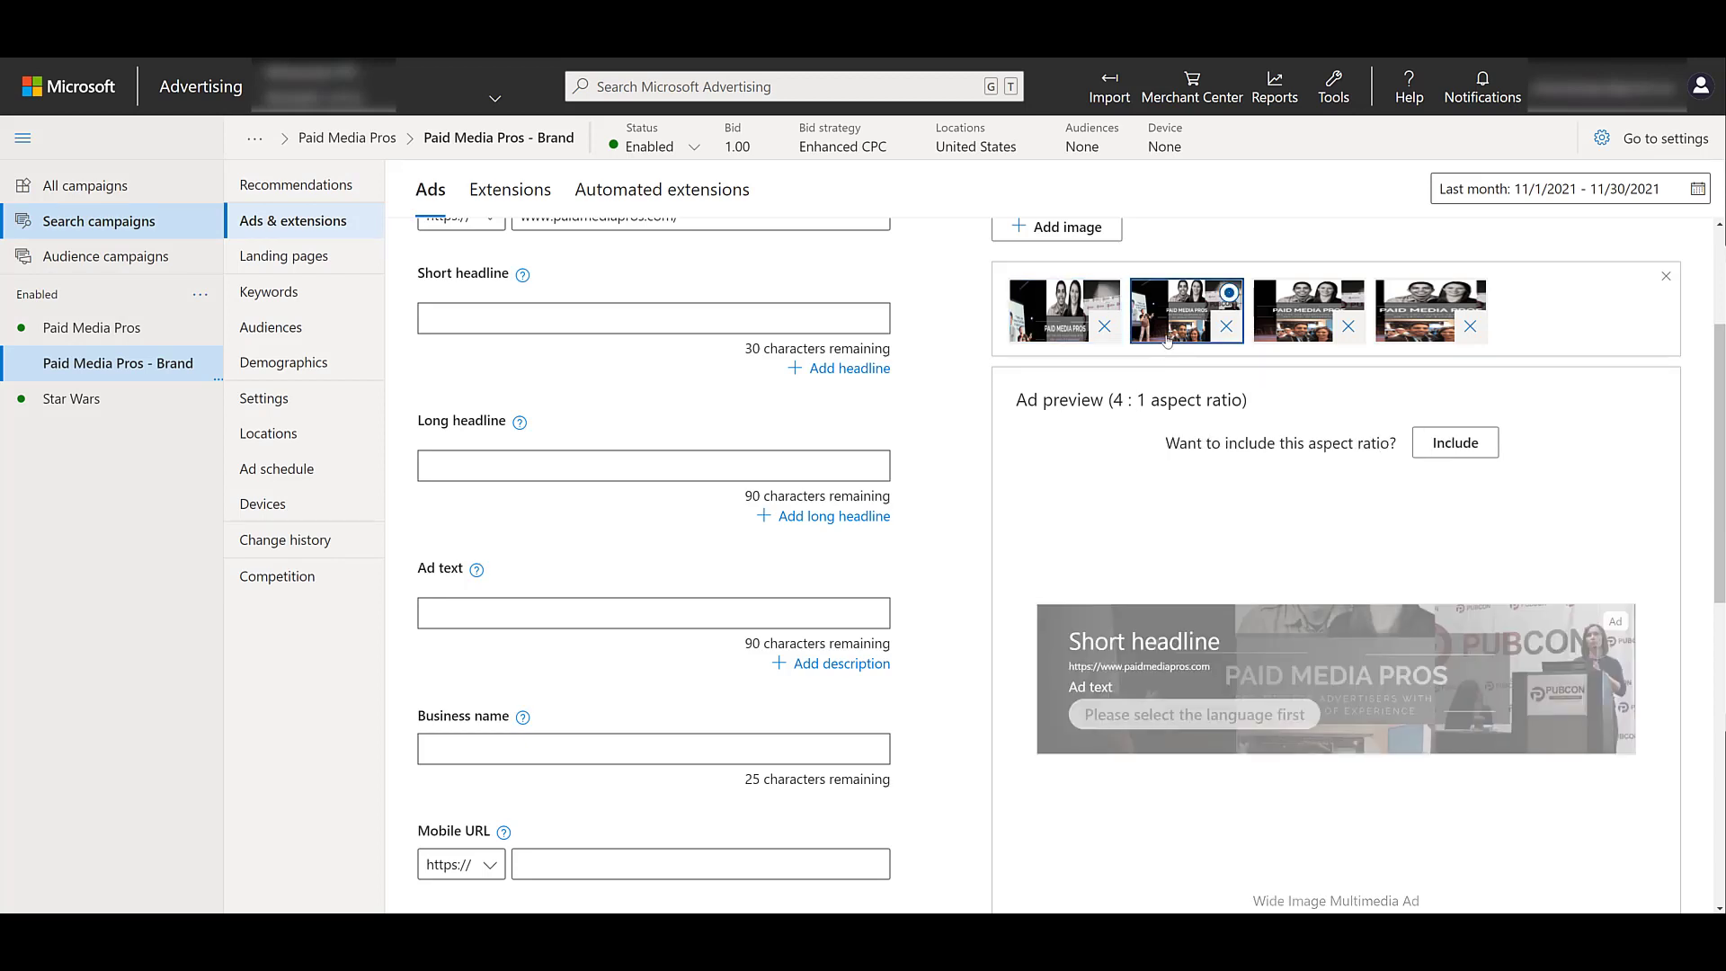
click(1456, 442)
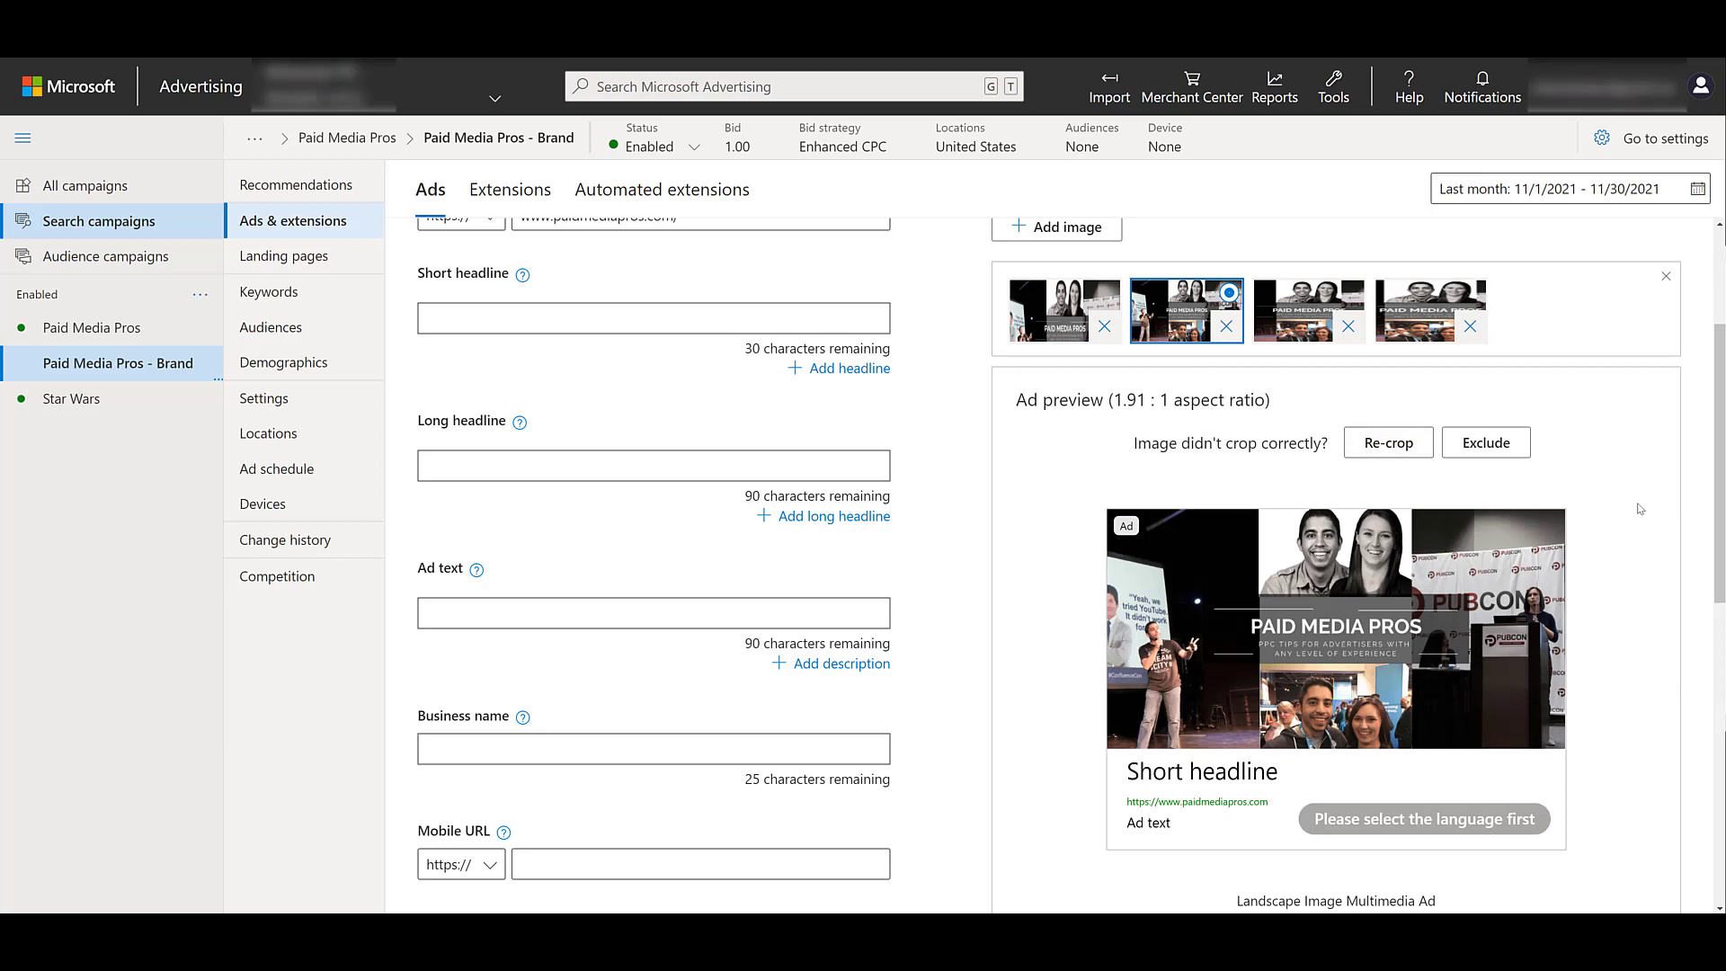
scroll(1640, 509, down, 2)
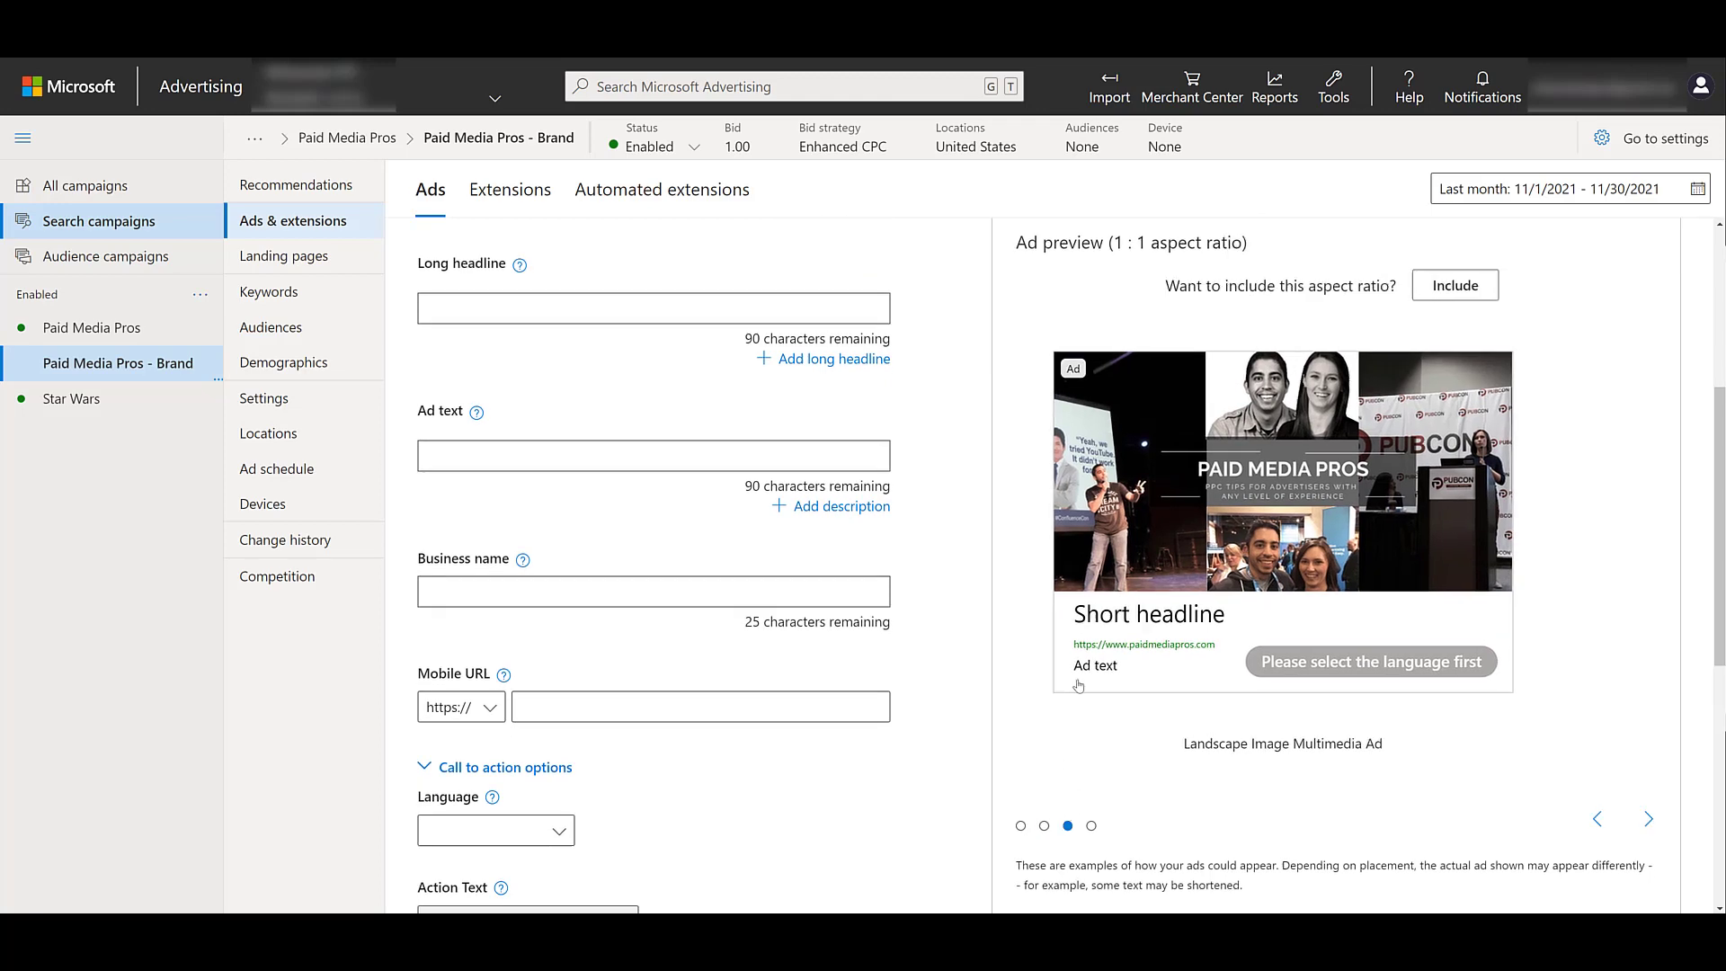
click(1483, 293)
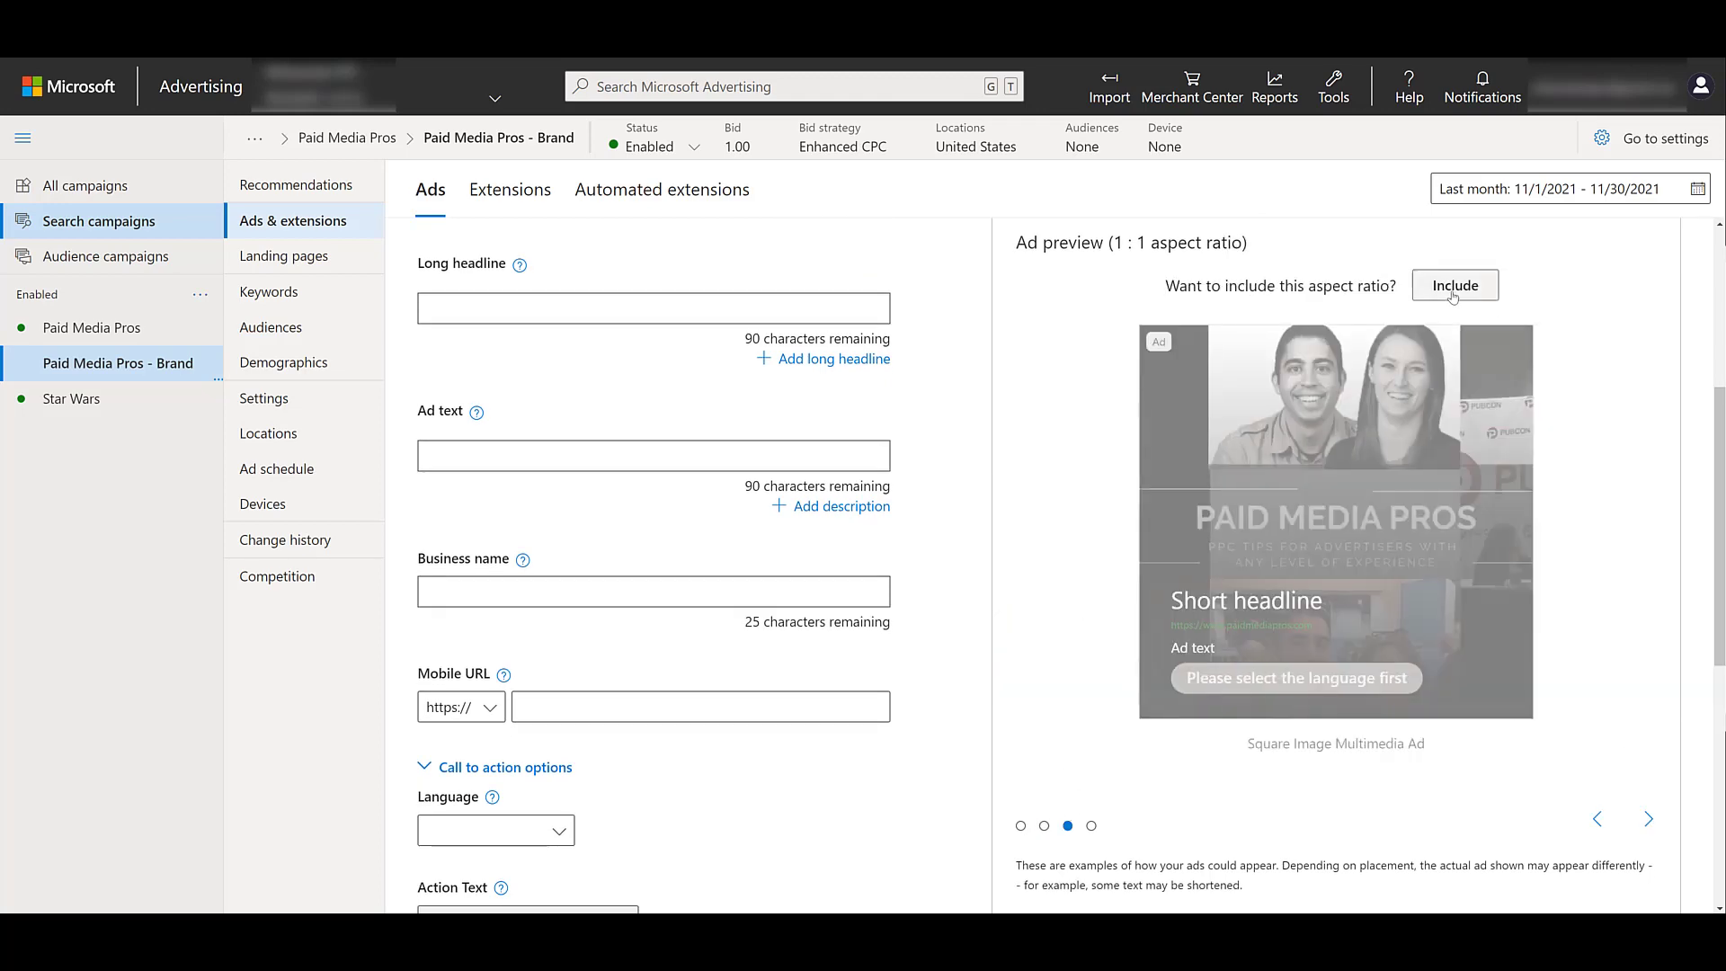
scroll(1633, 410, up, 2)
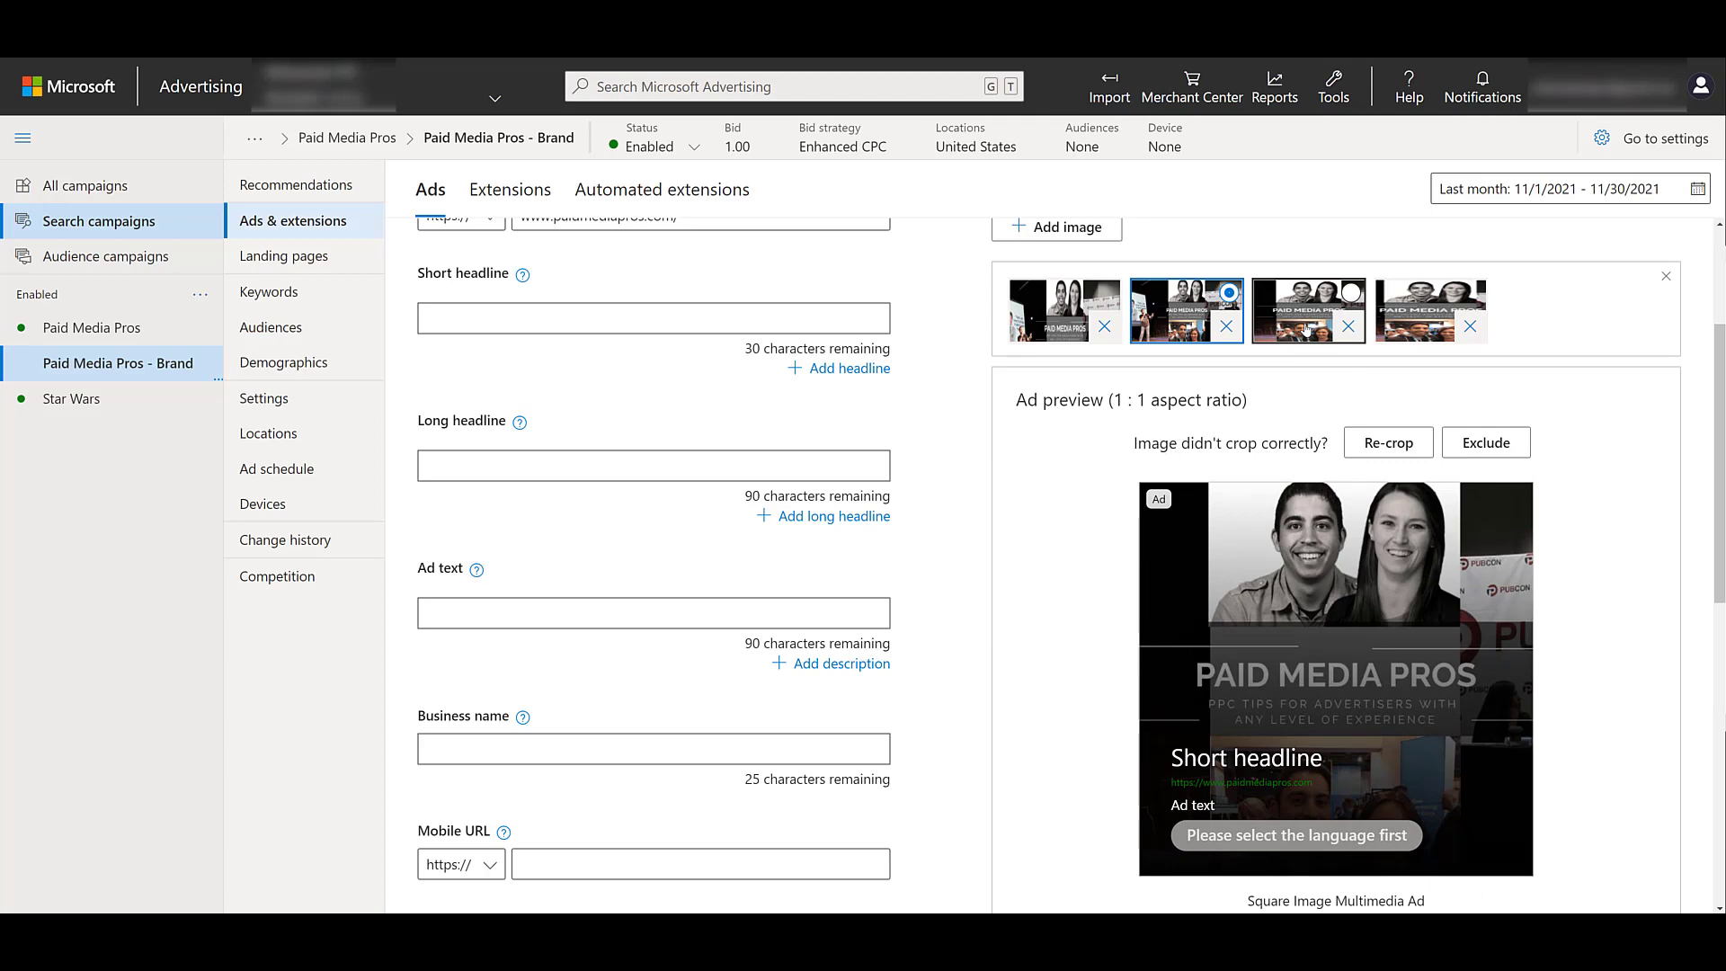
- Re-crop the third image to a square 1:1 and save it
click(1307, 330)
click(1392, 444)
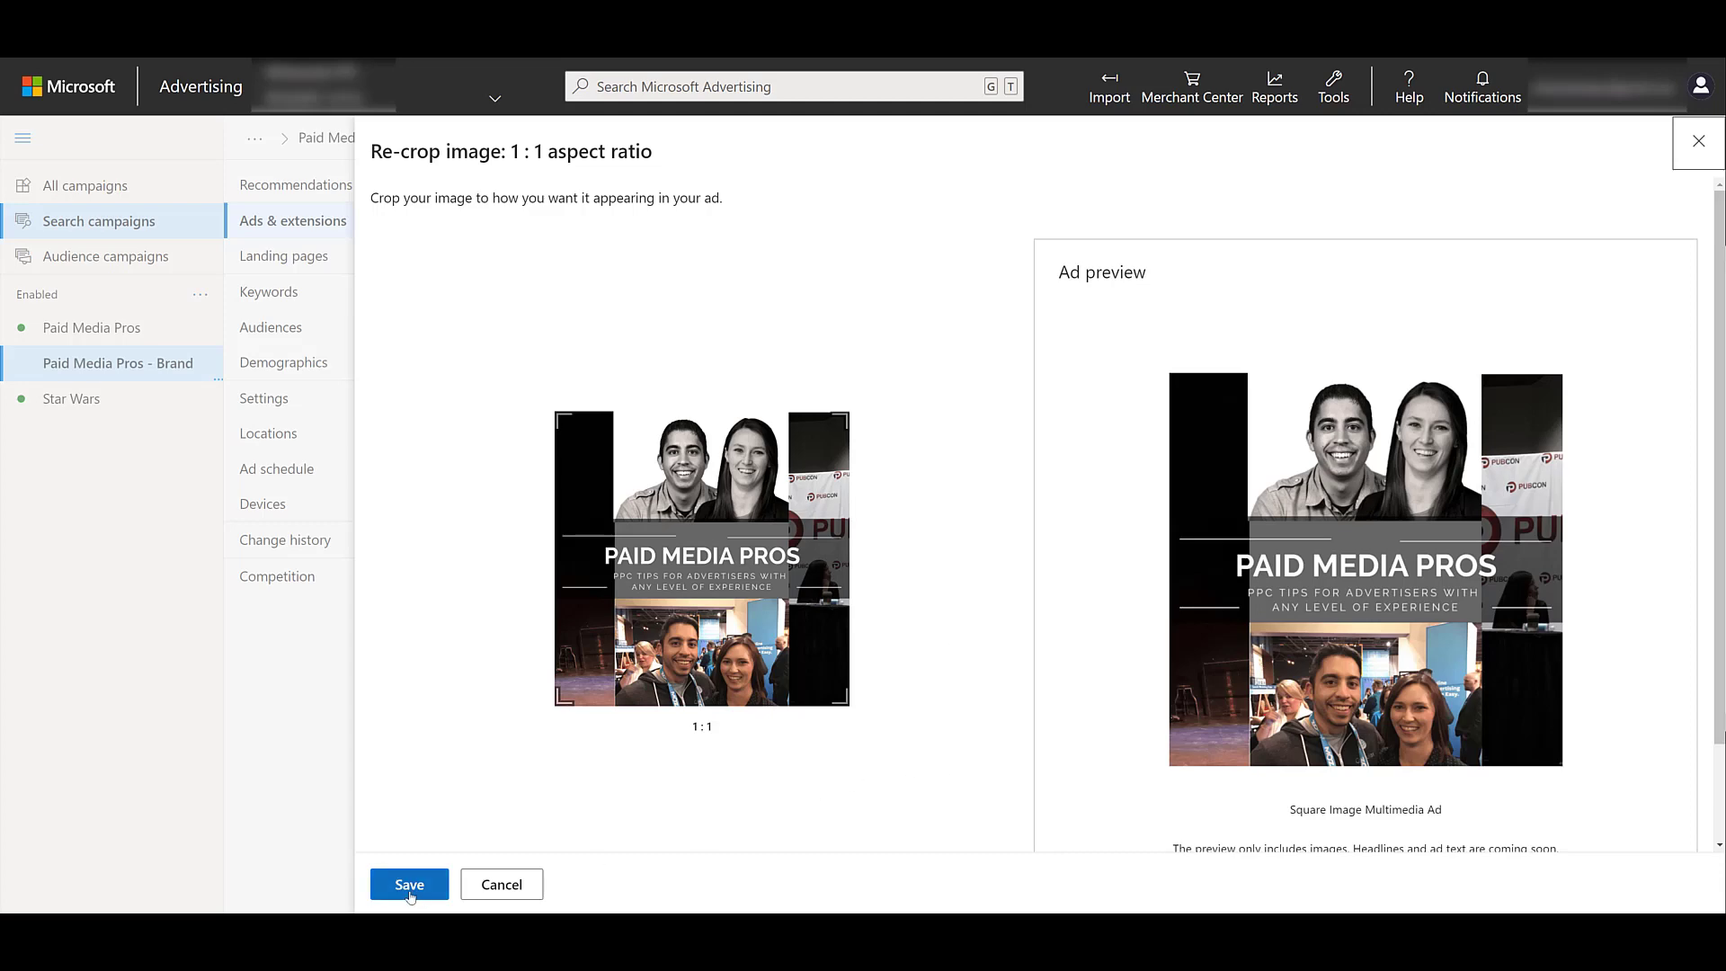
click(410, 884)
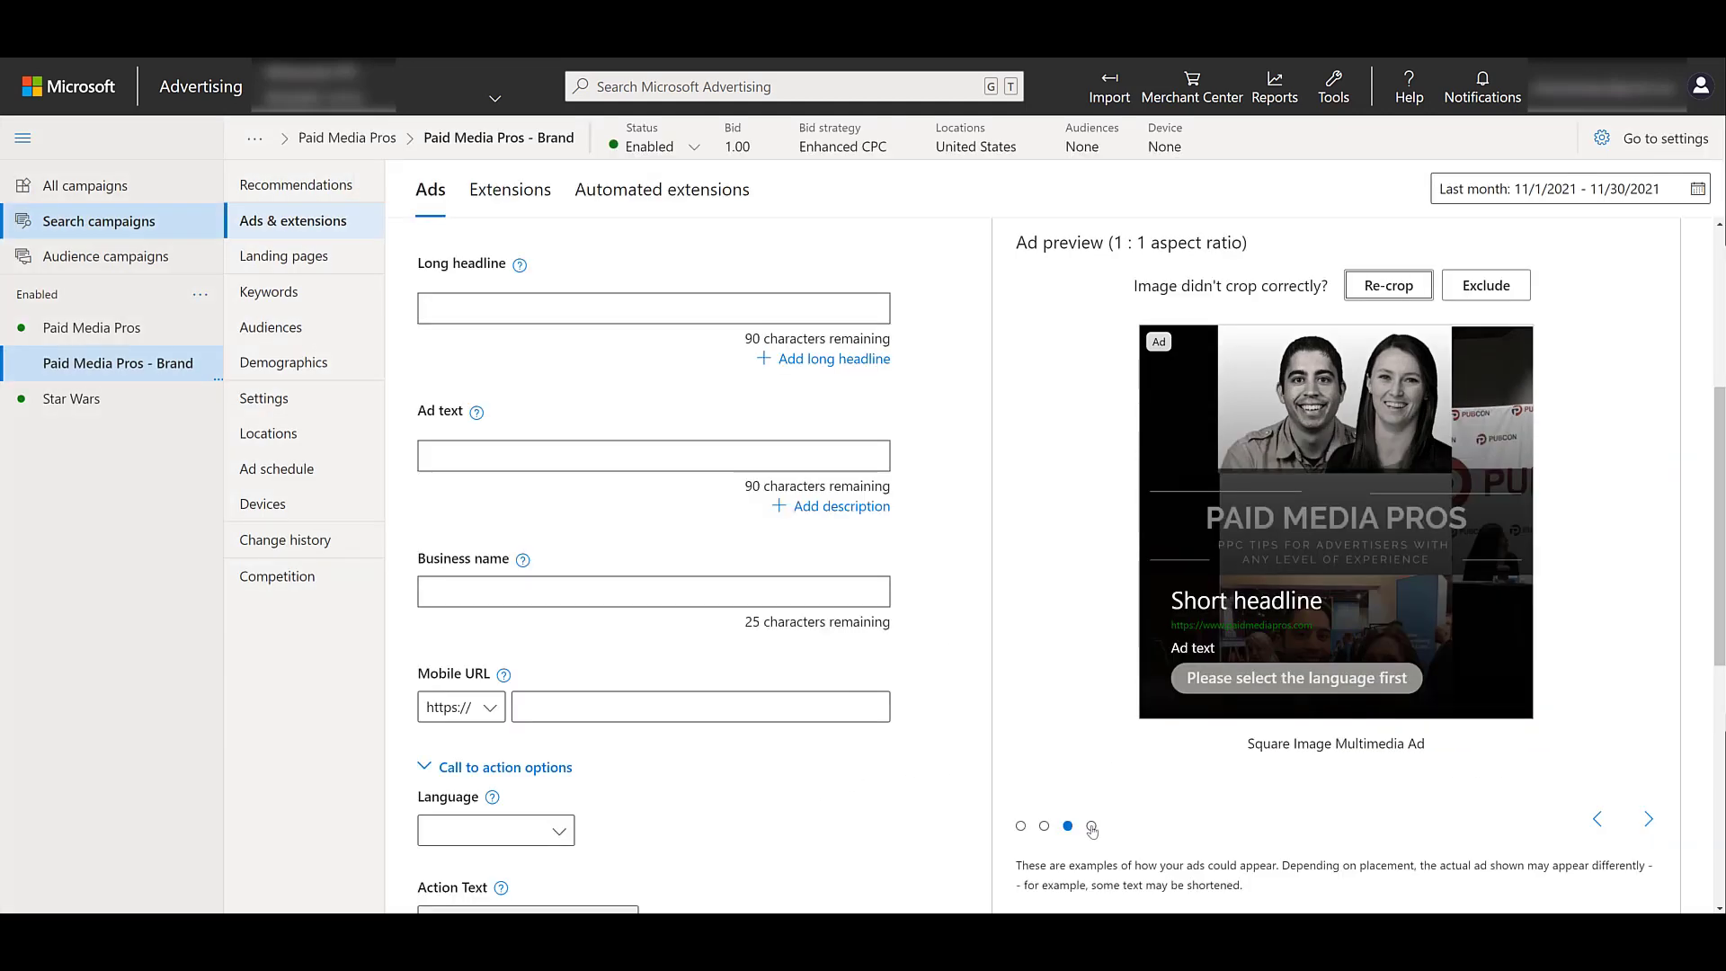
- Include the vertical 1:2 ratio and save its adjusted crop for the fourth image
click(1091, 826)
scroll(1394, 539, up, 1)
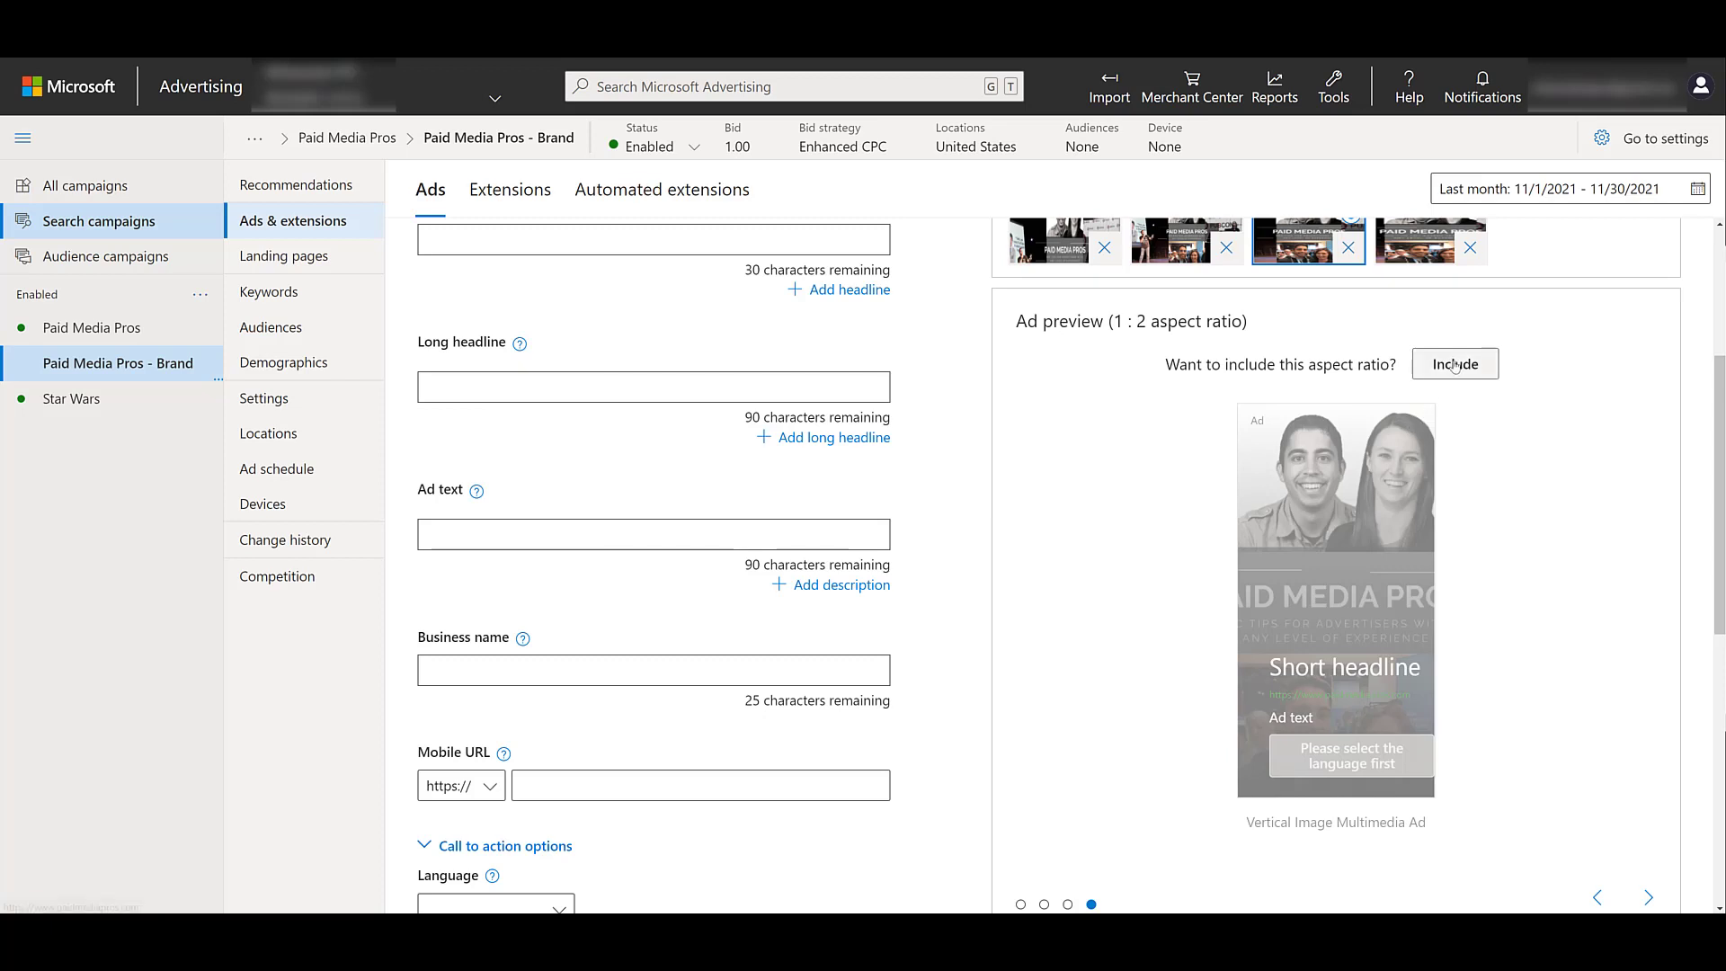
scroll(1484, 405, up, 1)
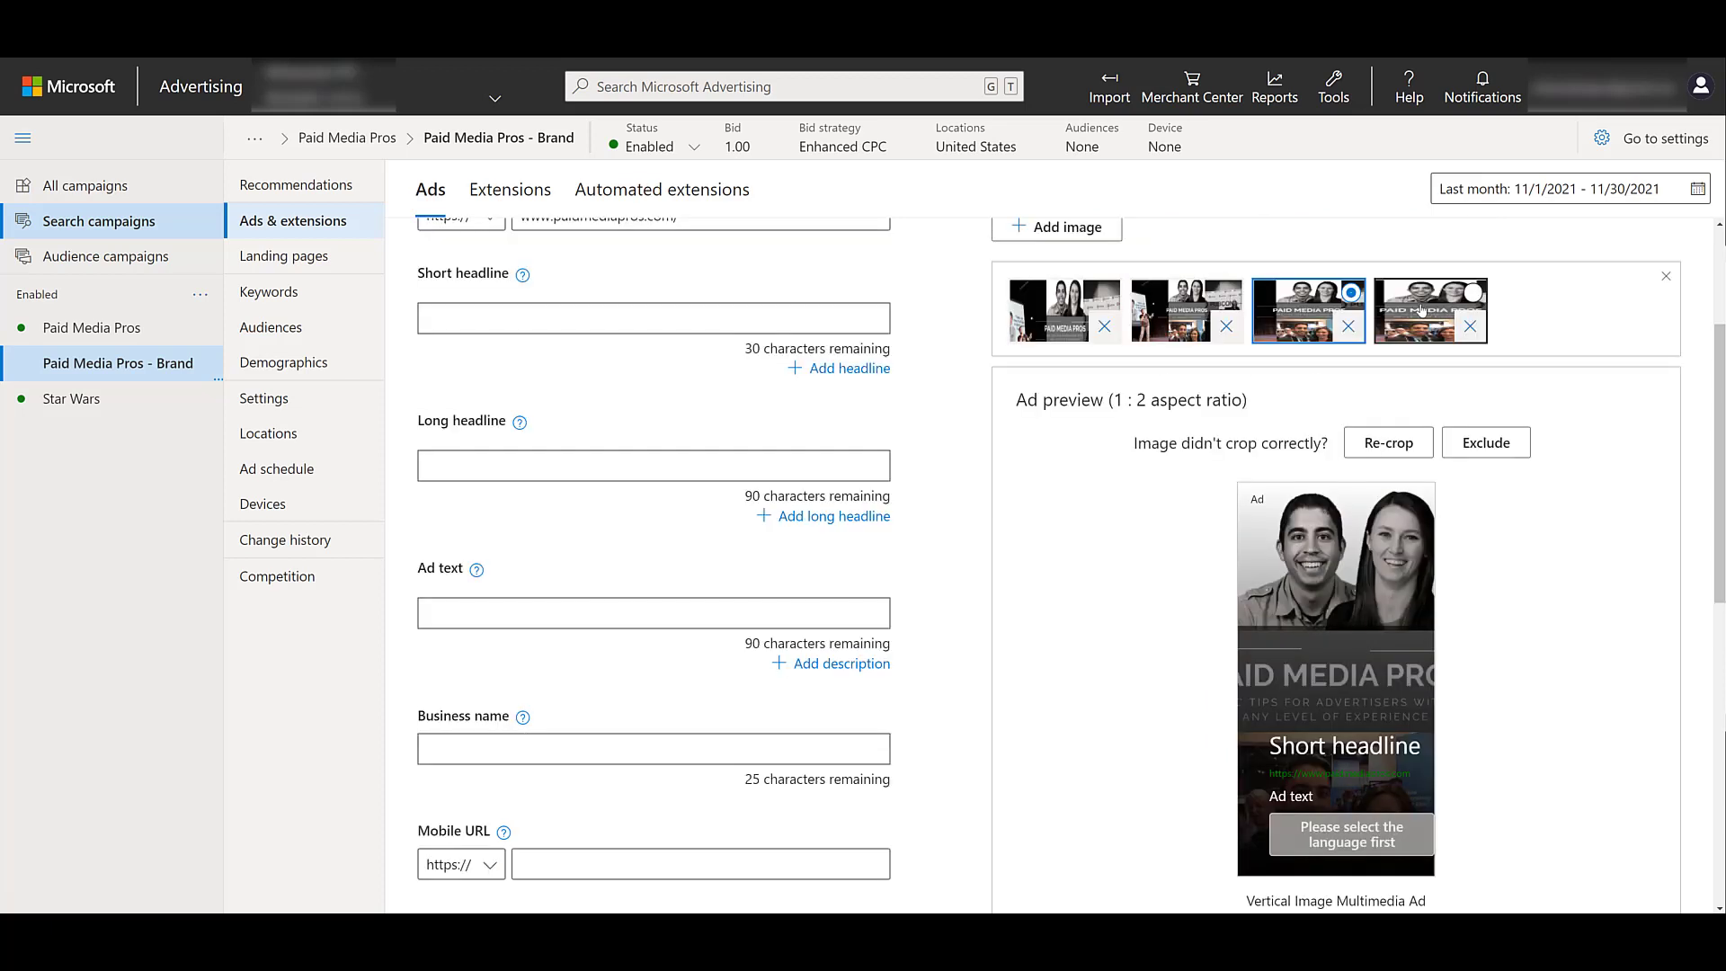
click(1389, 442)
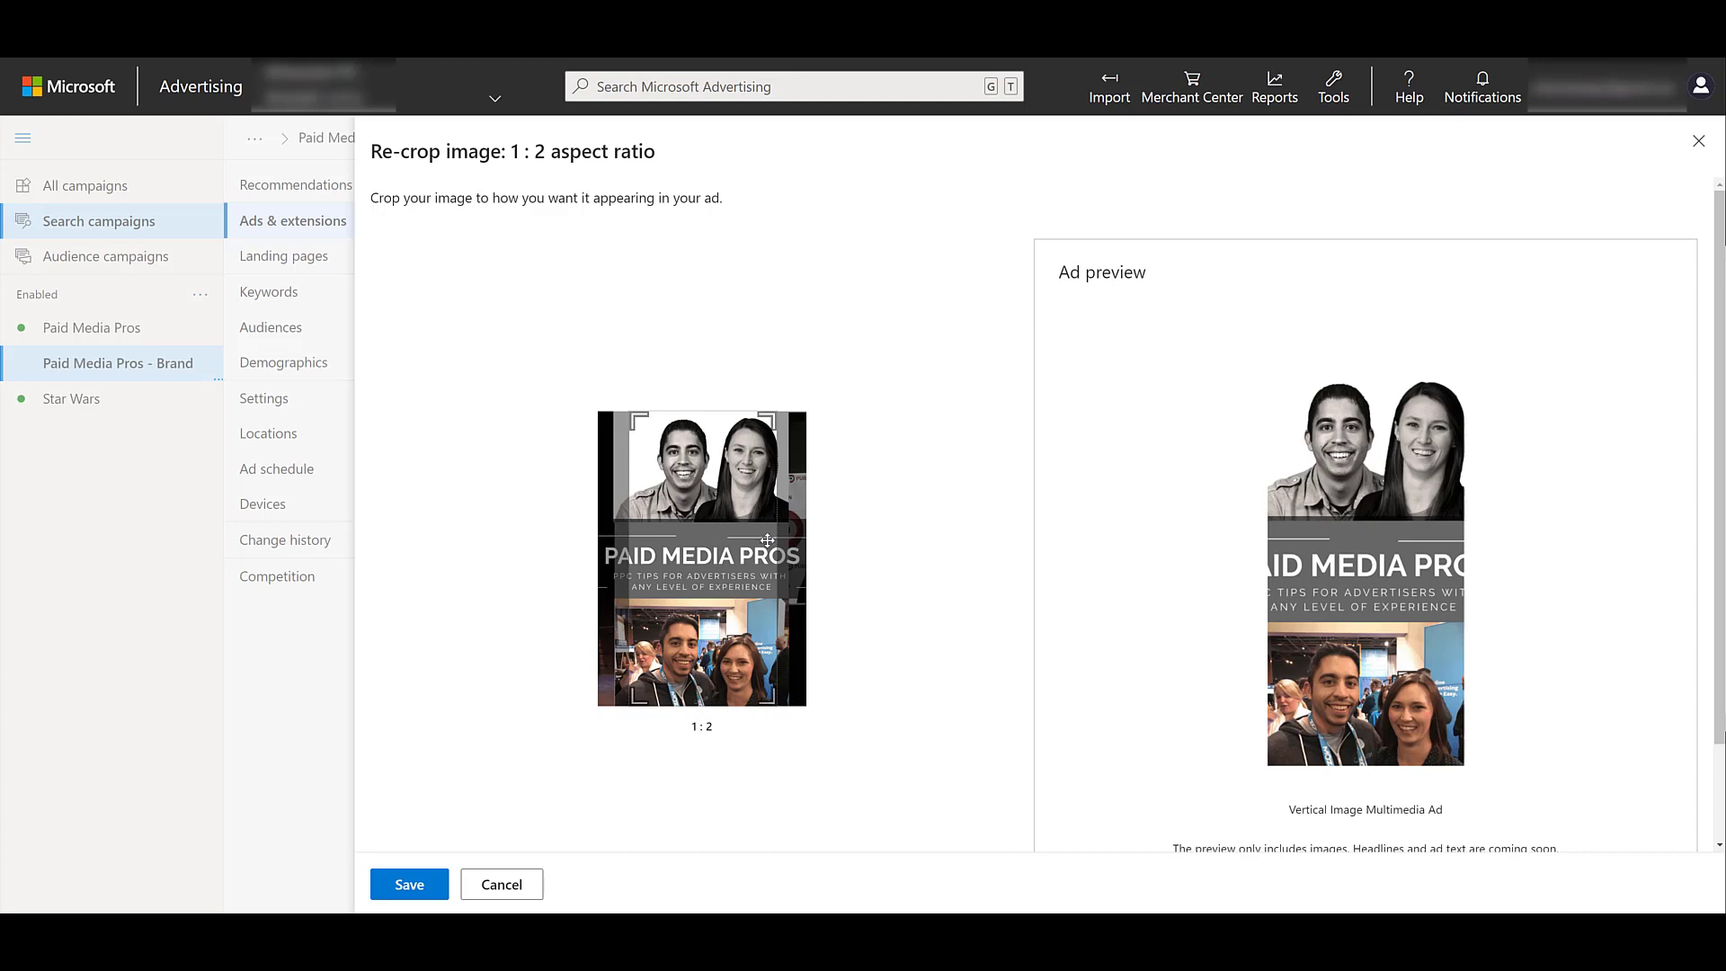
click(409, 885)
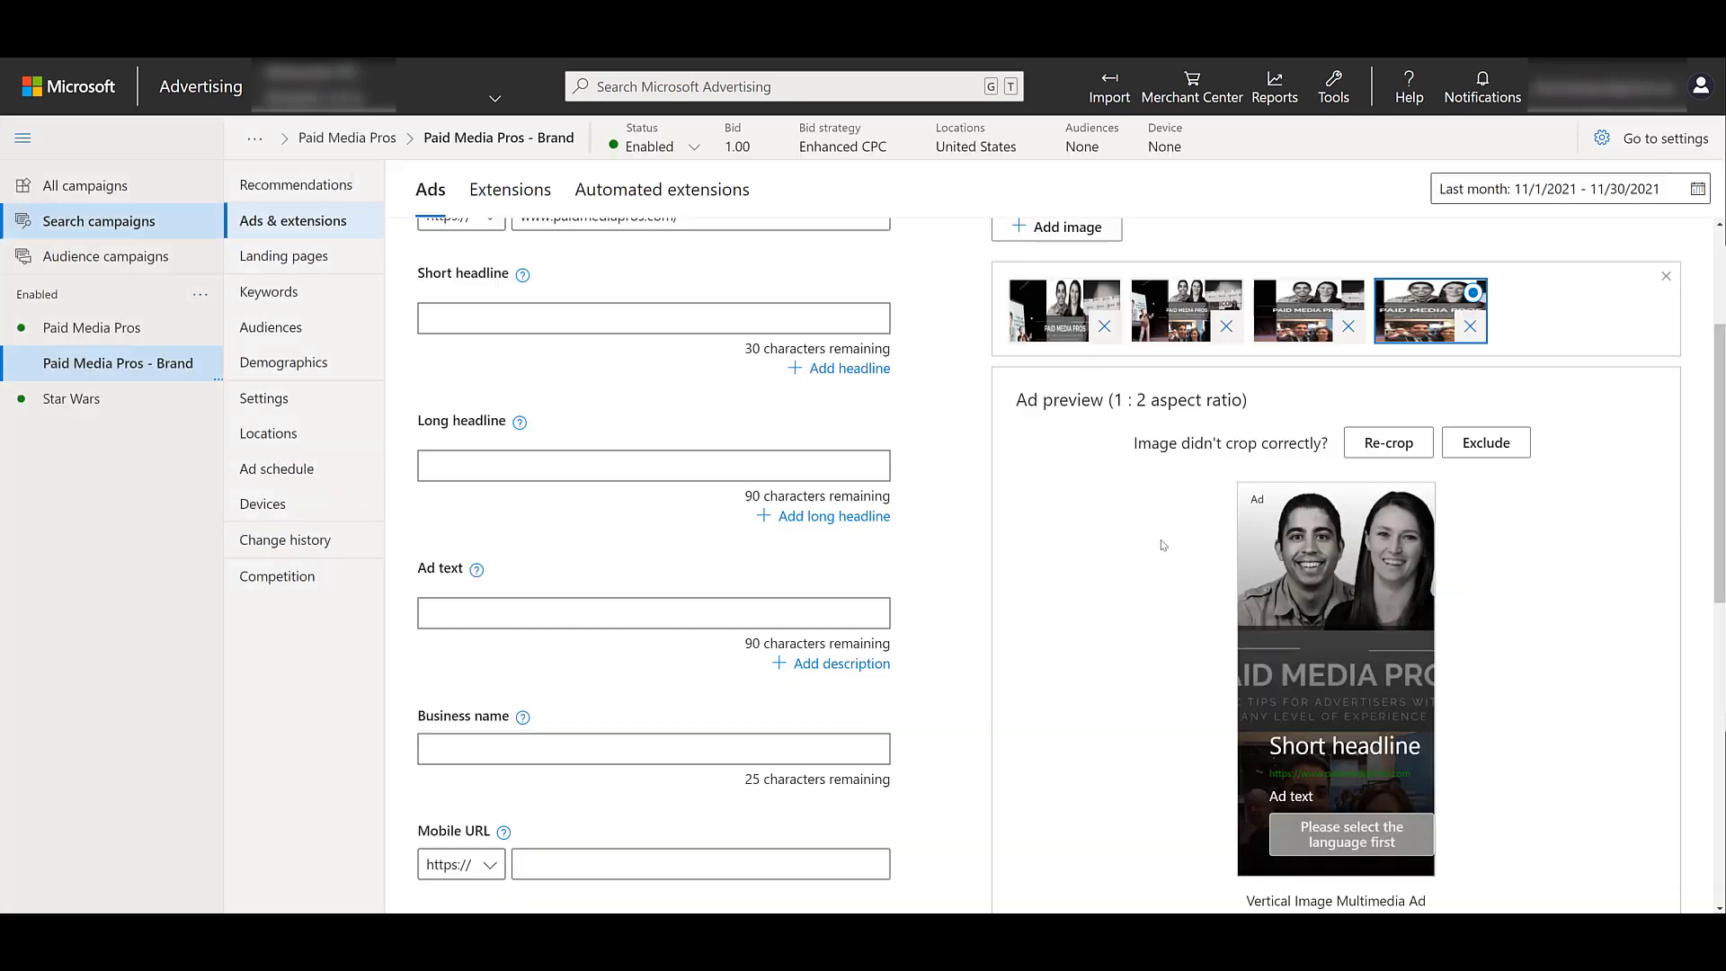
scroll(1079, 733, down, 3)
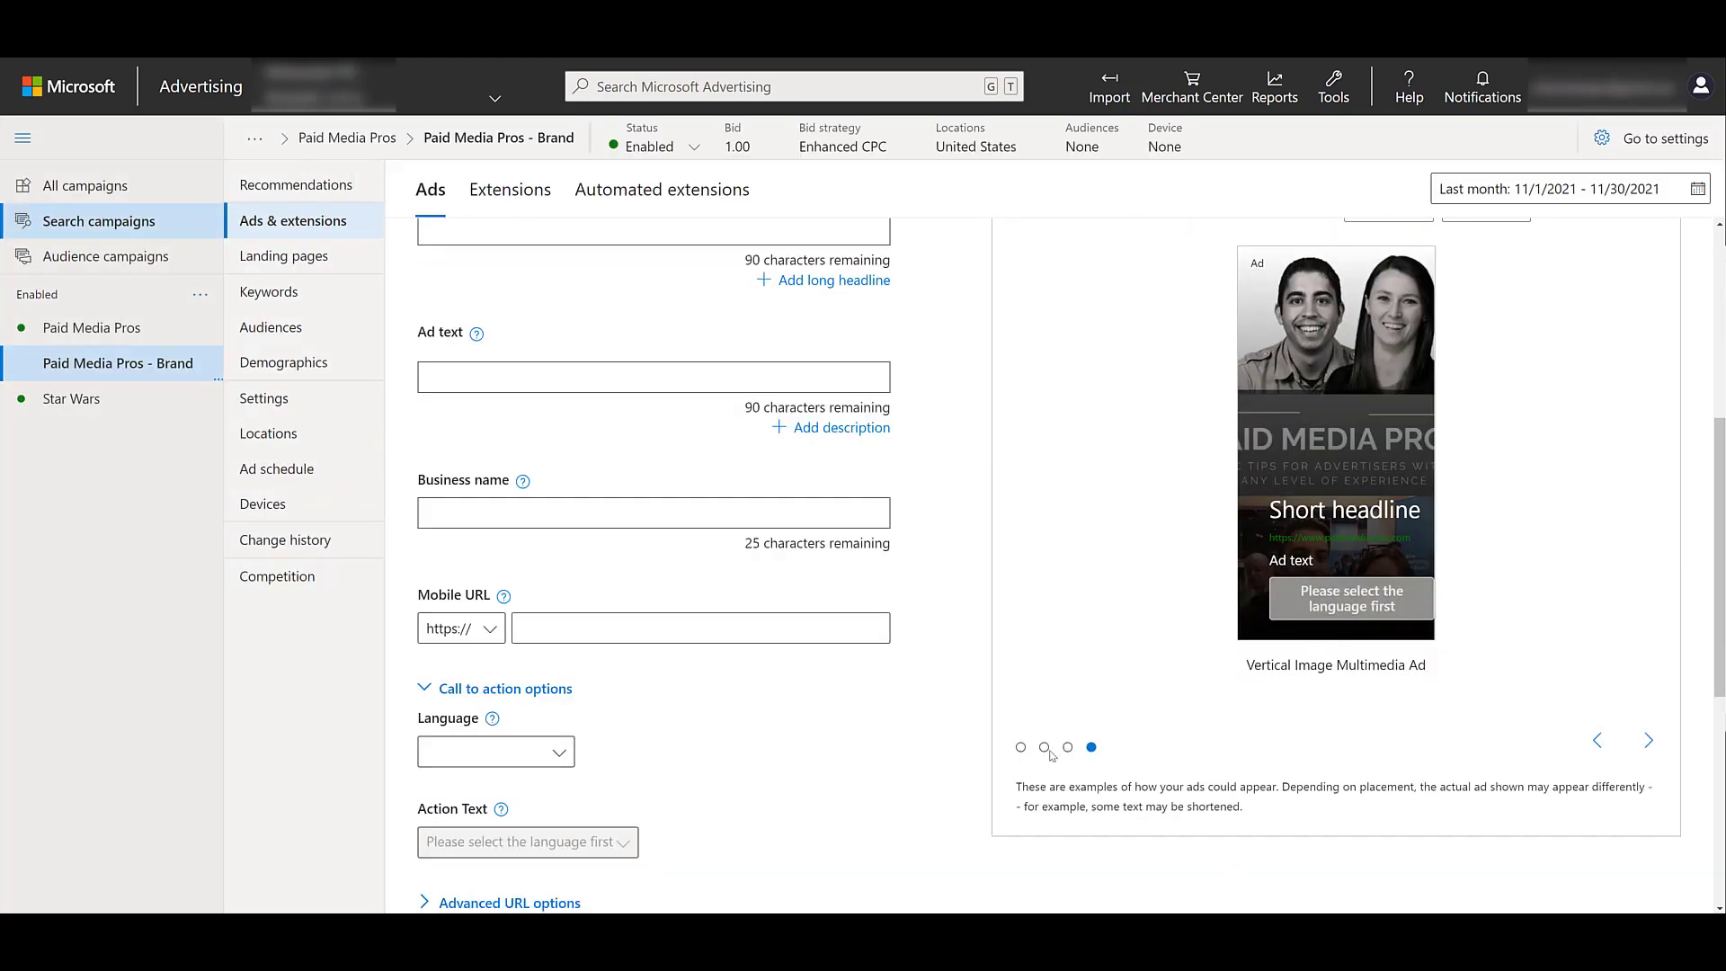
click(1044, 747)
scroll(1048, 751, up, 2)
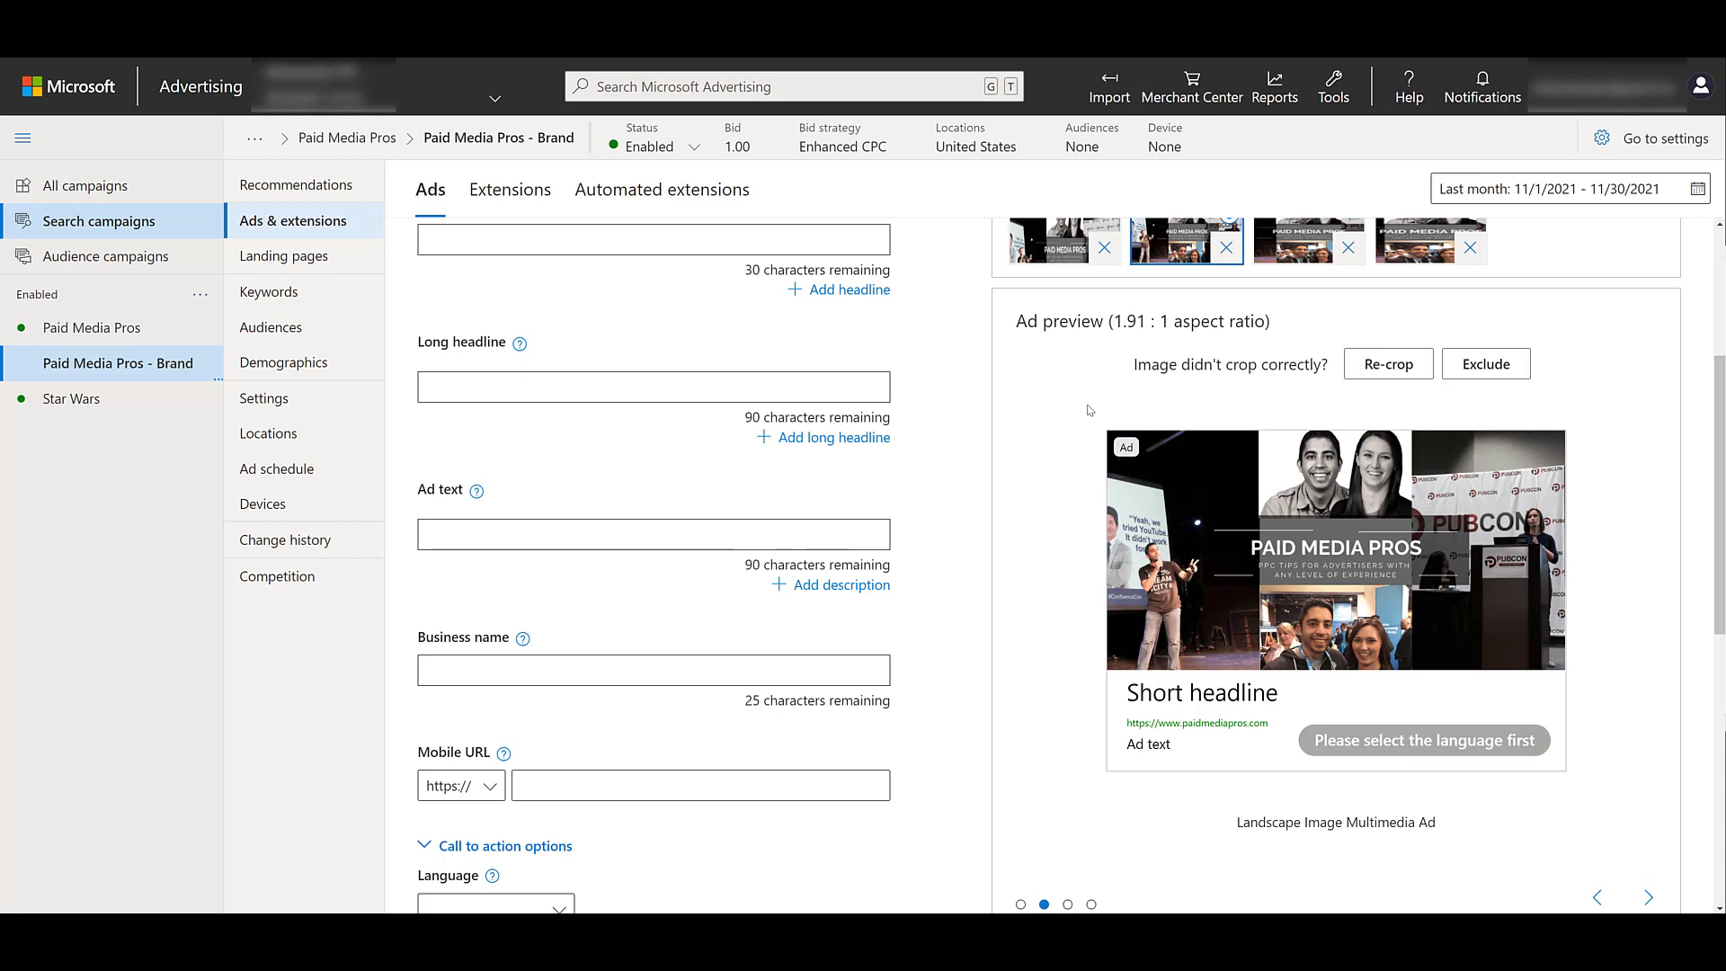
- Scroll up the ad form to reach the headline and ad text fields
scroll(1088, 410, up, 1)
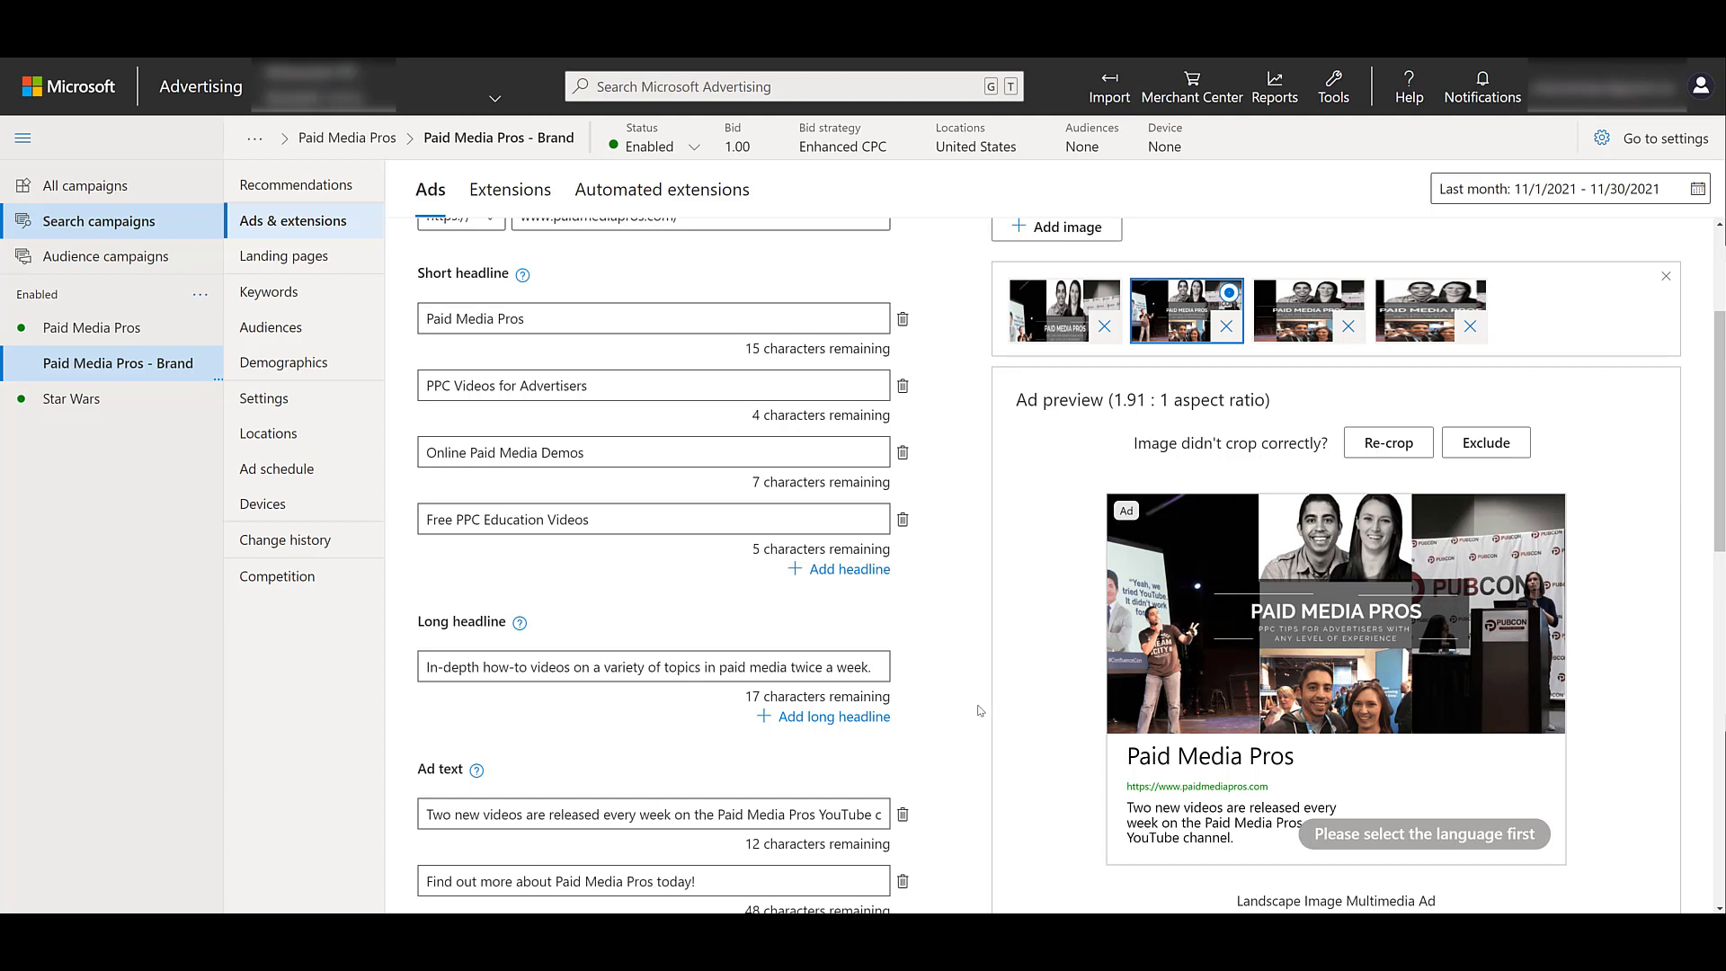
click(873, 571)
click(860, 583)
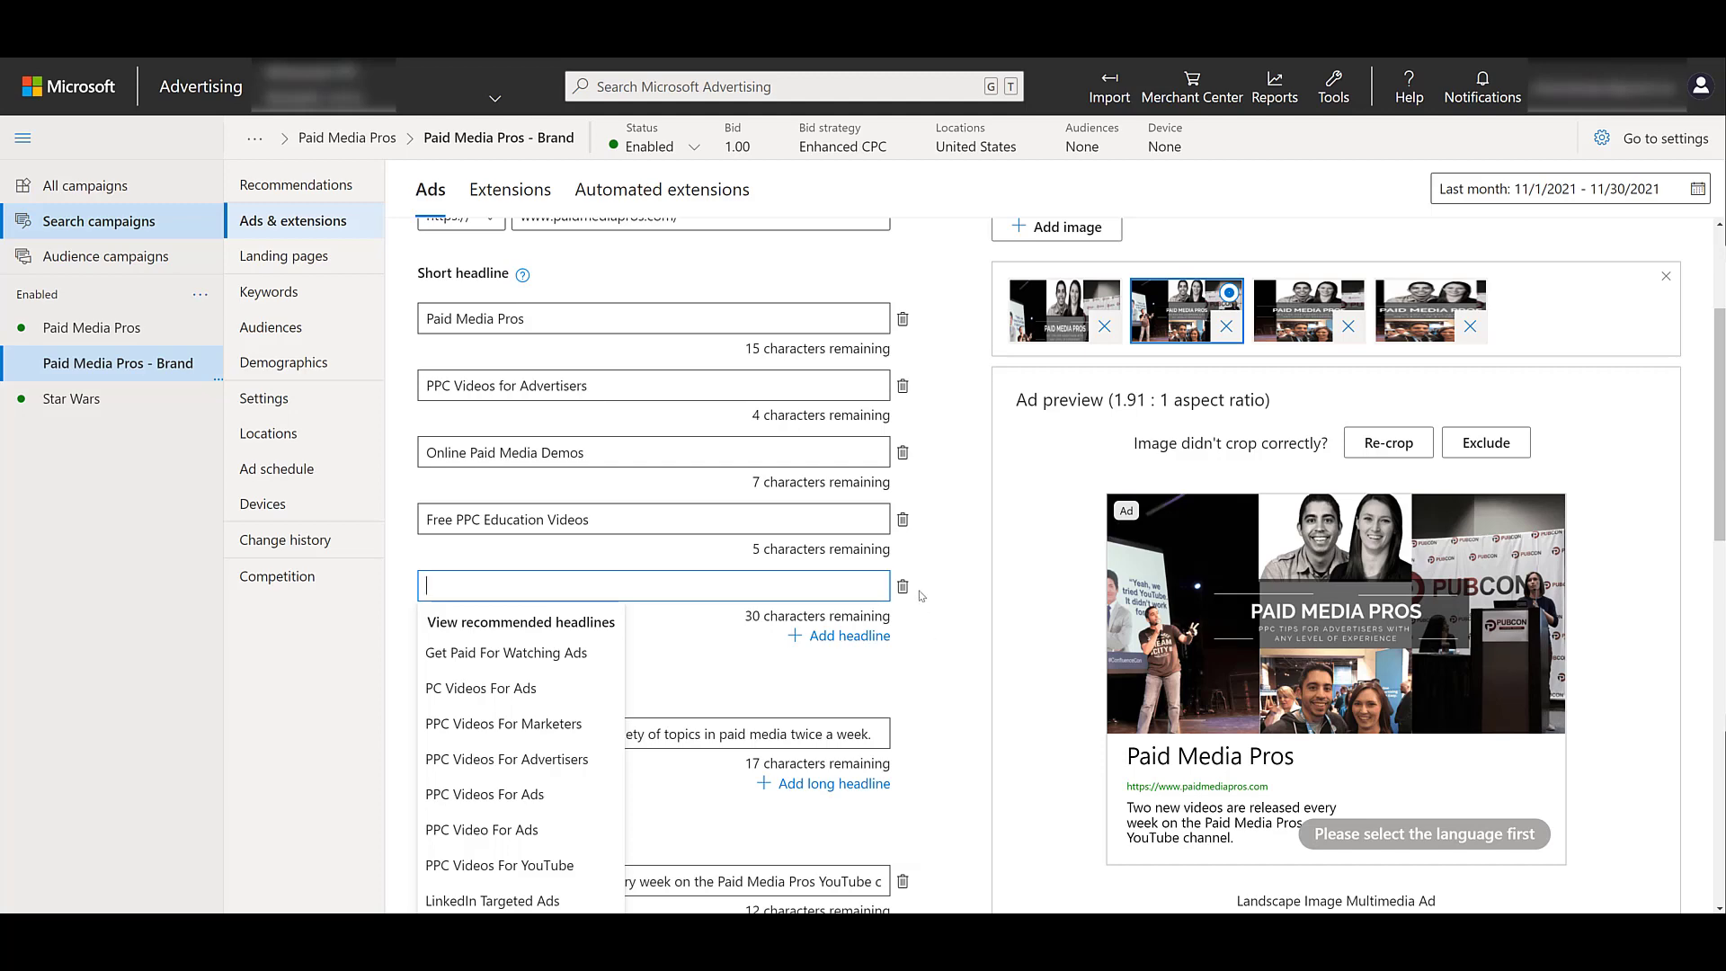
click(903, 586)
scroll(914, 598, down, 5)
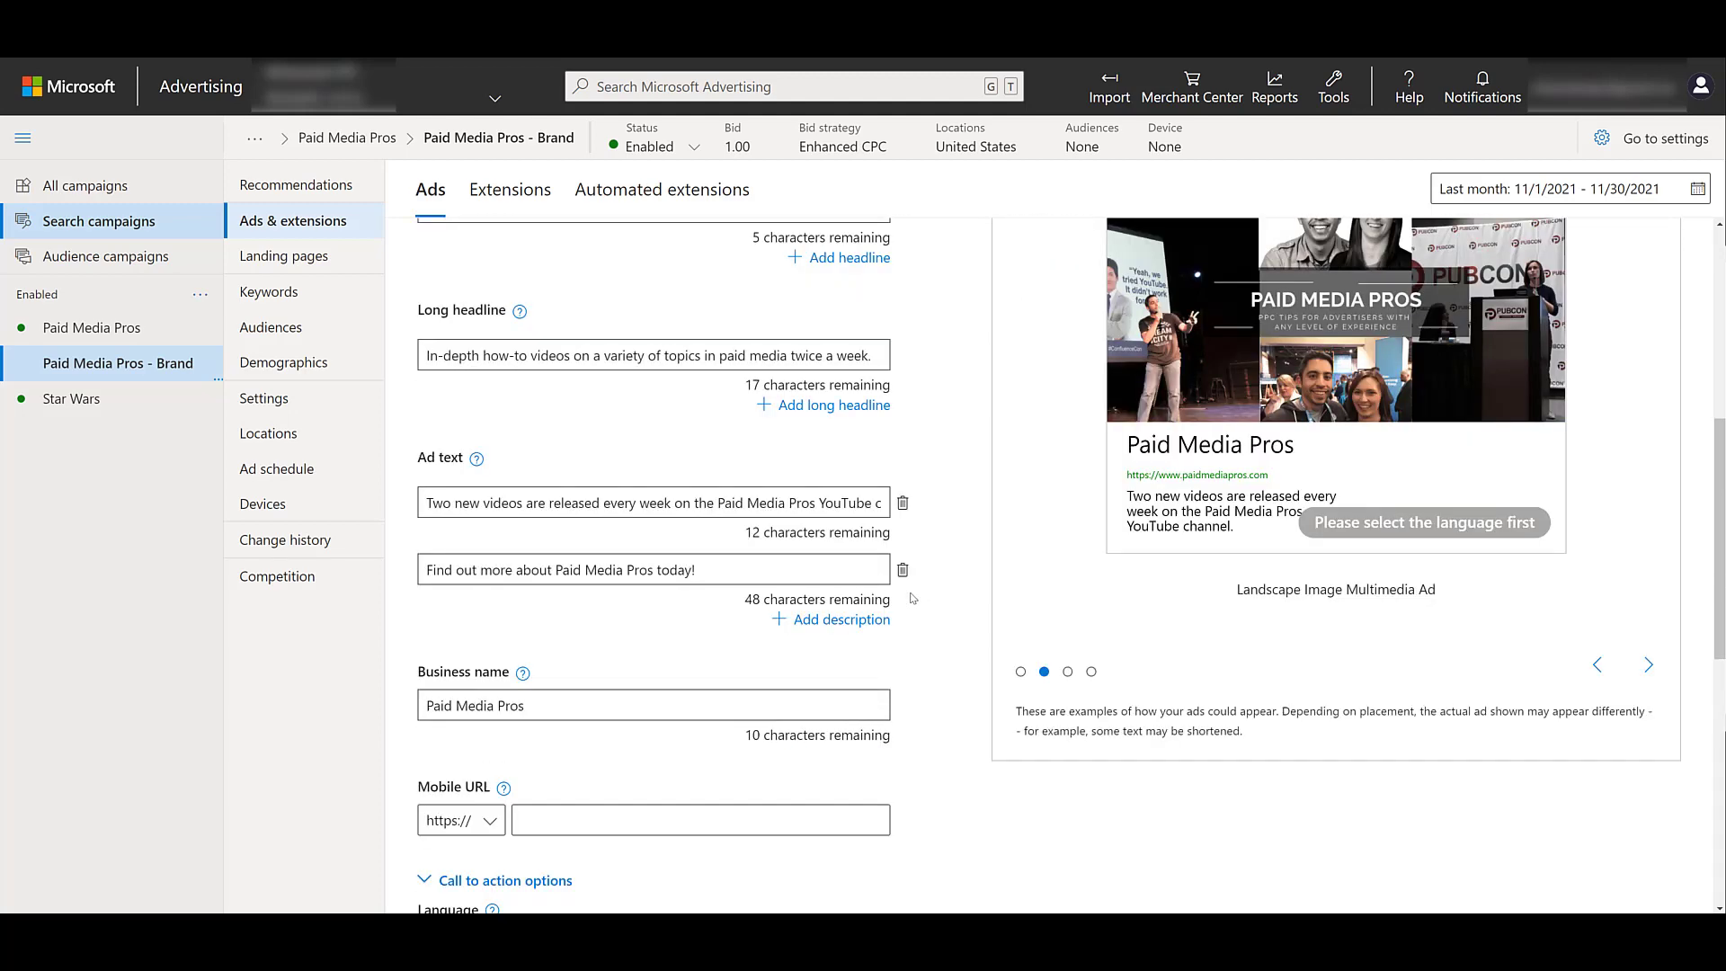
click(854, 459)
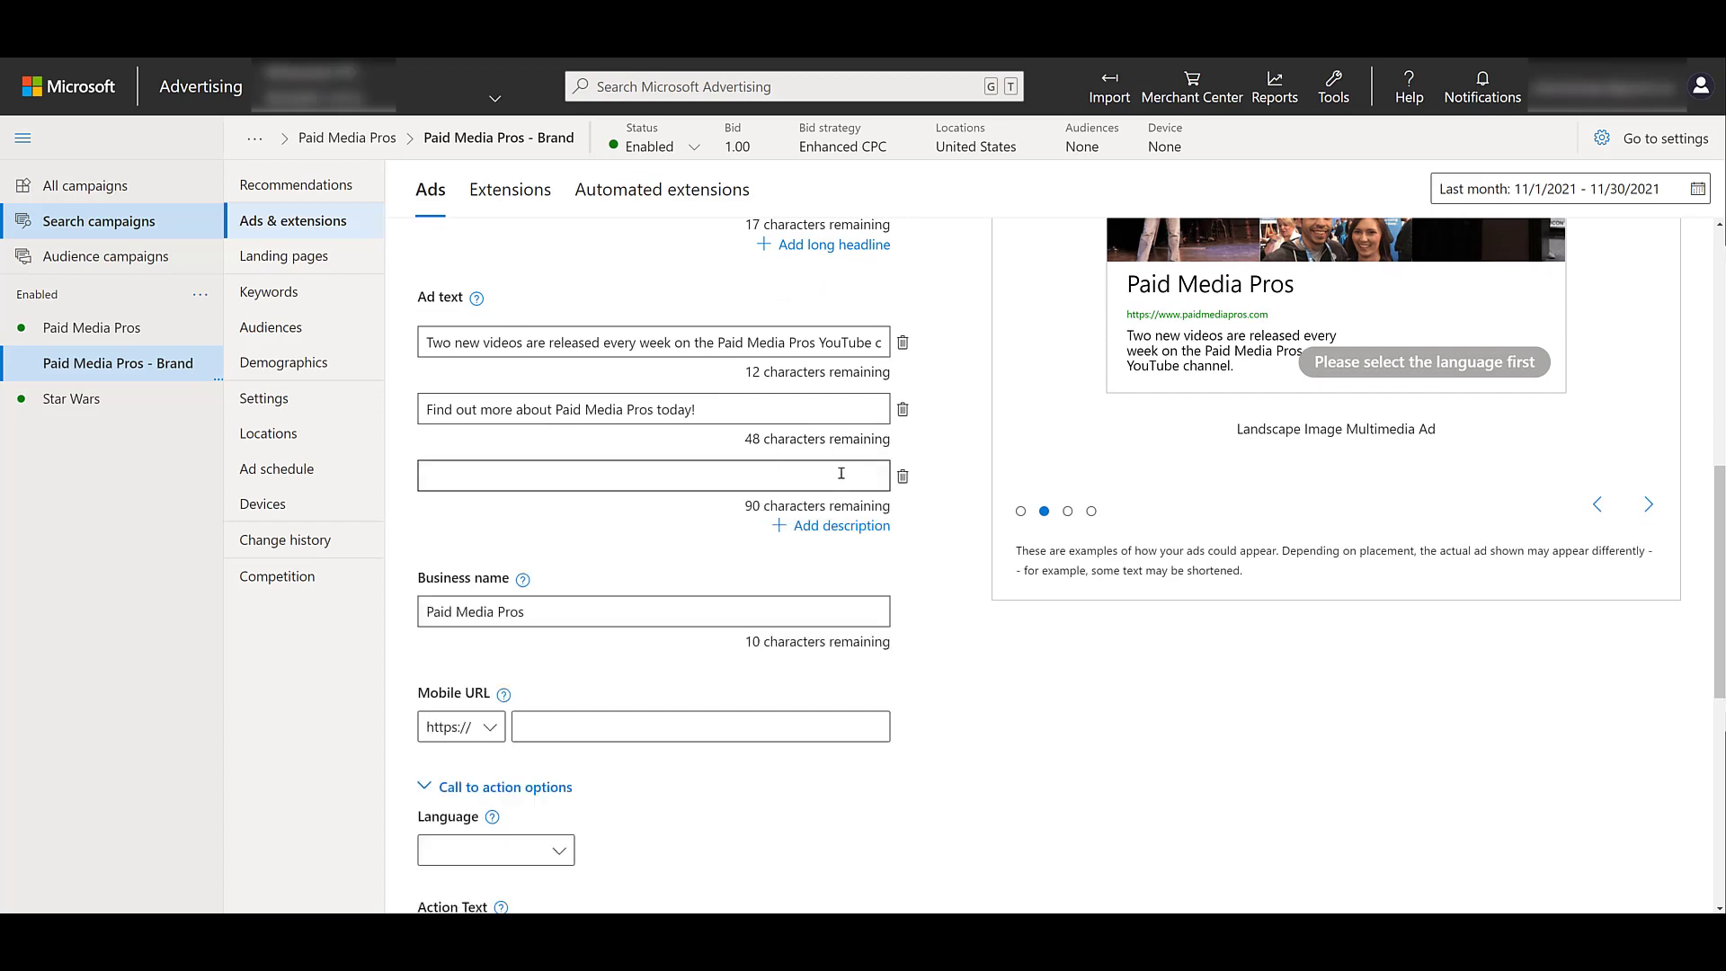
click(841, 475)
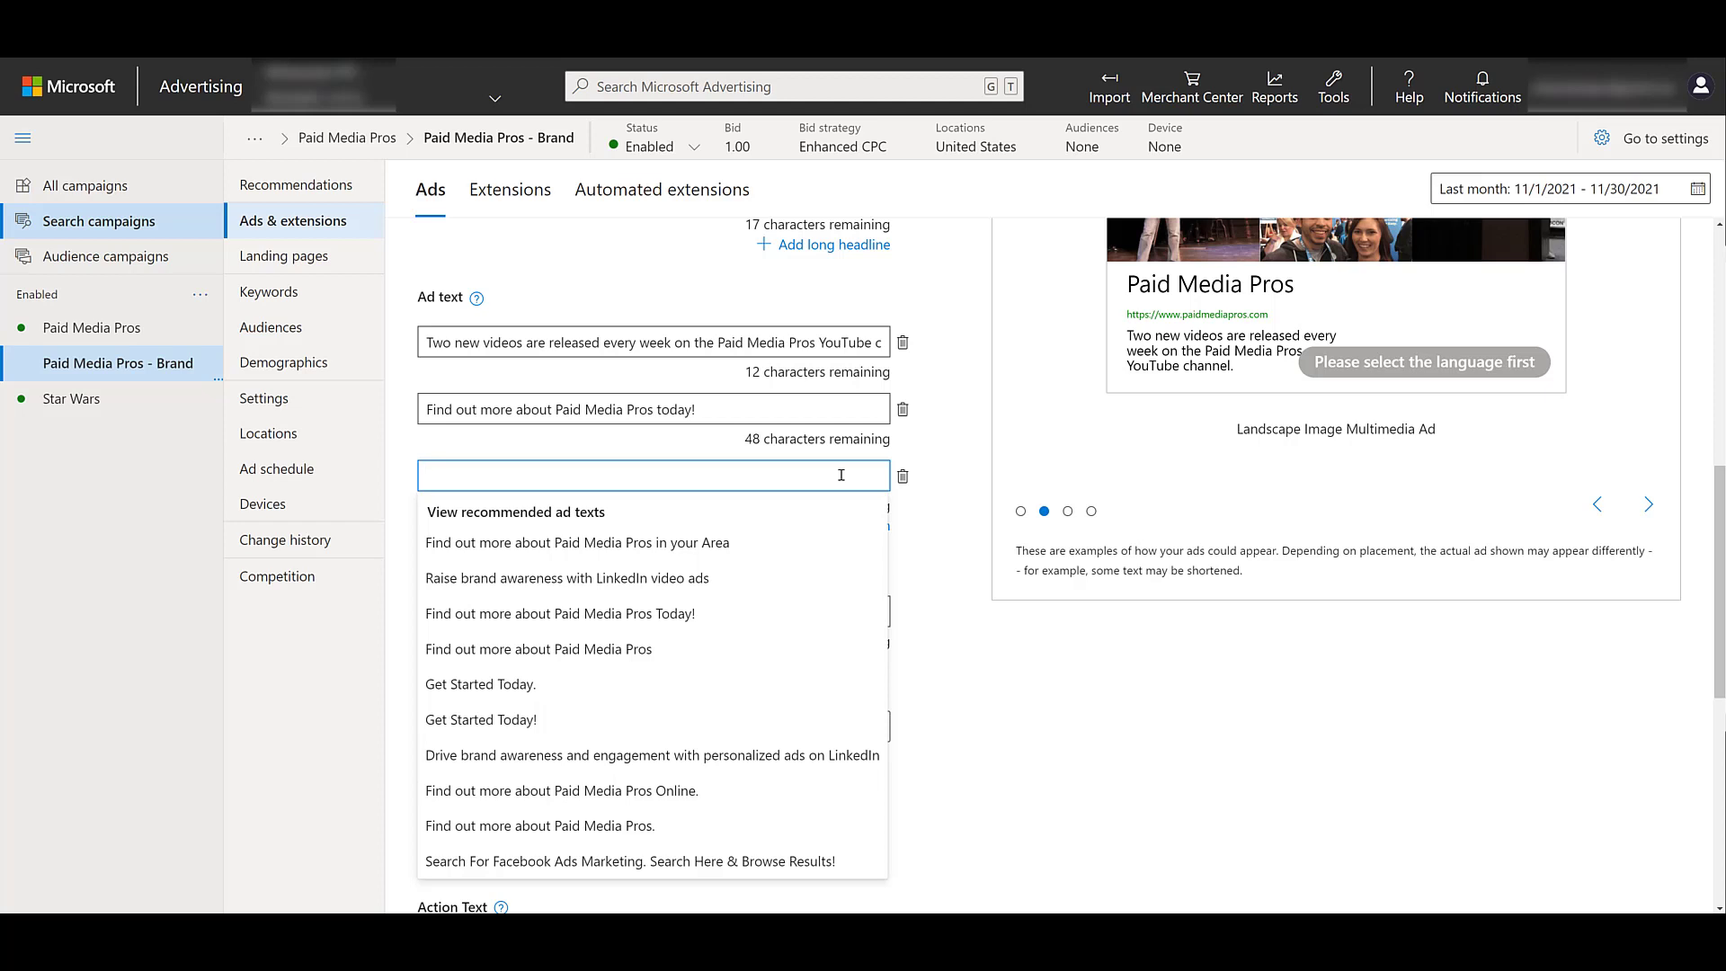
click(903, 477)
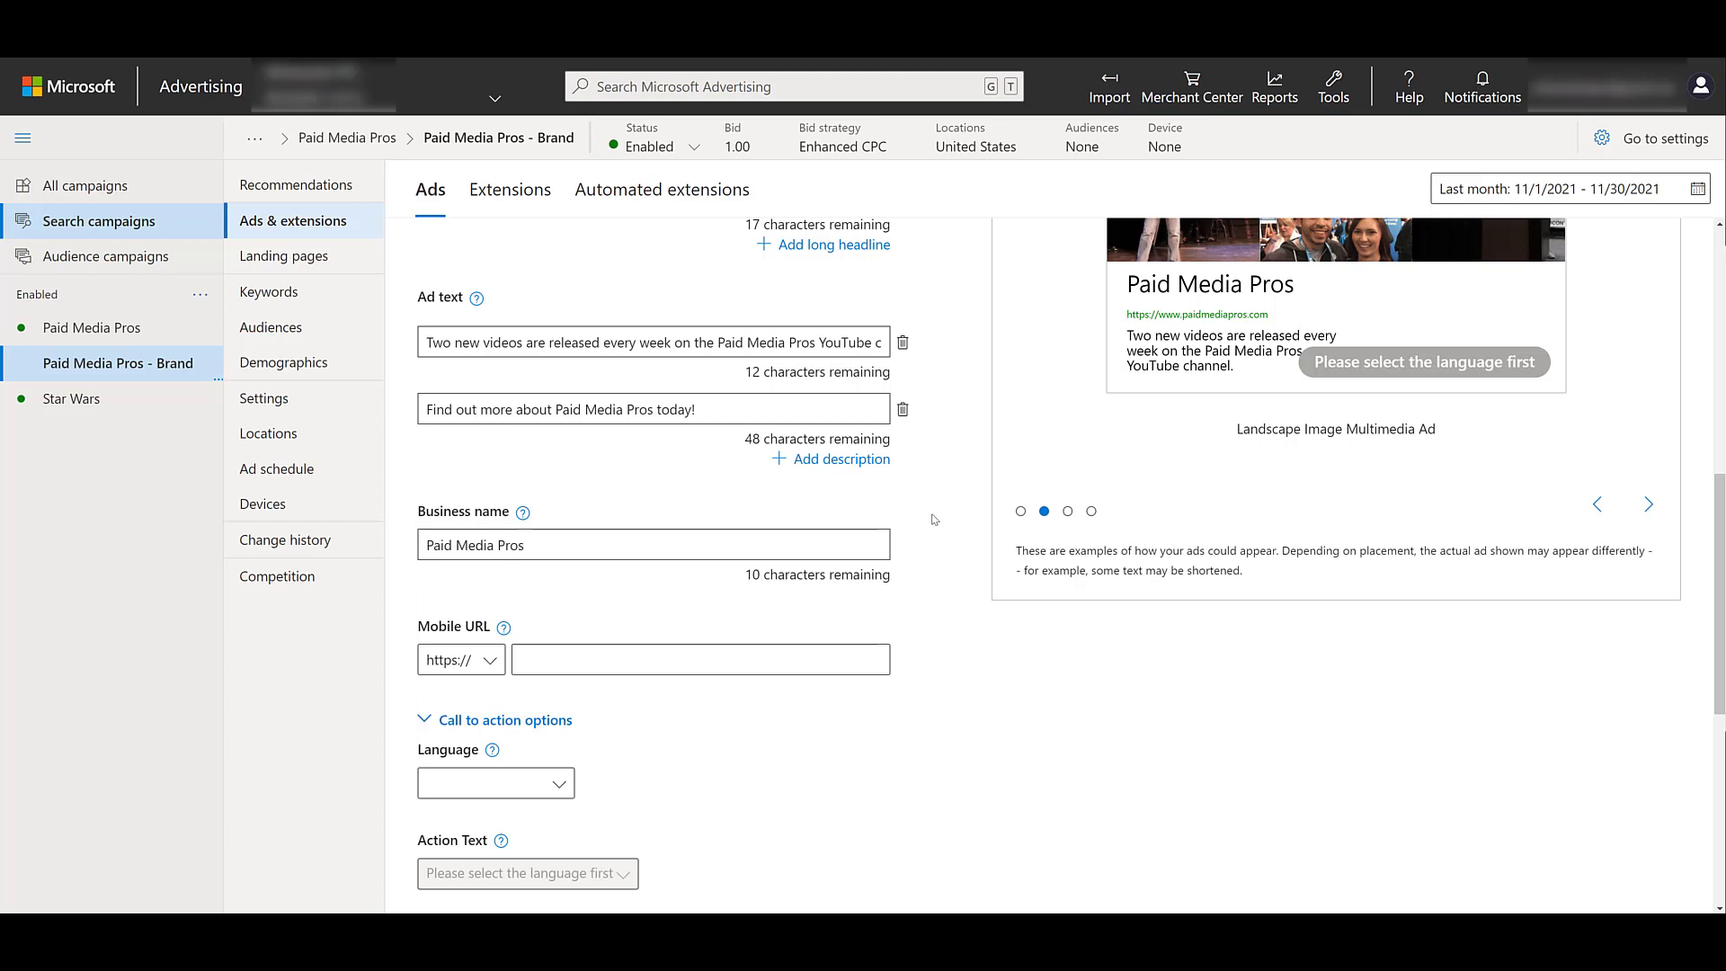
- Set the call-to-action language to English and browse the Action Text options
scroll(935, 518, down, 3)
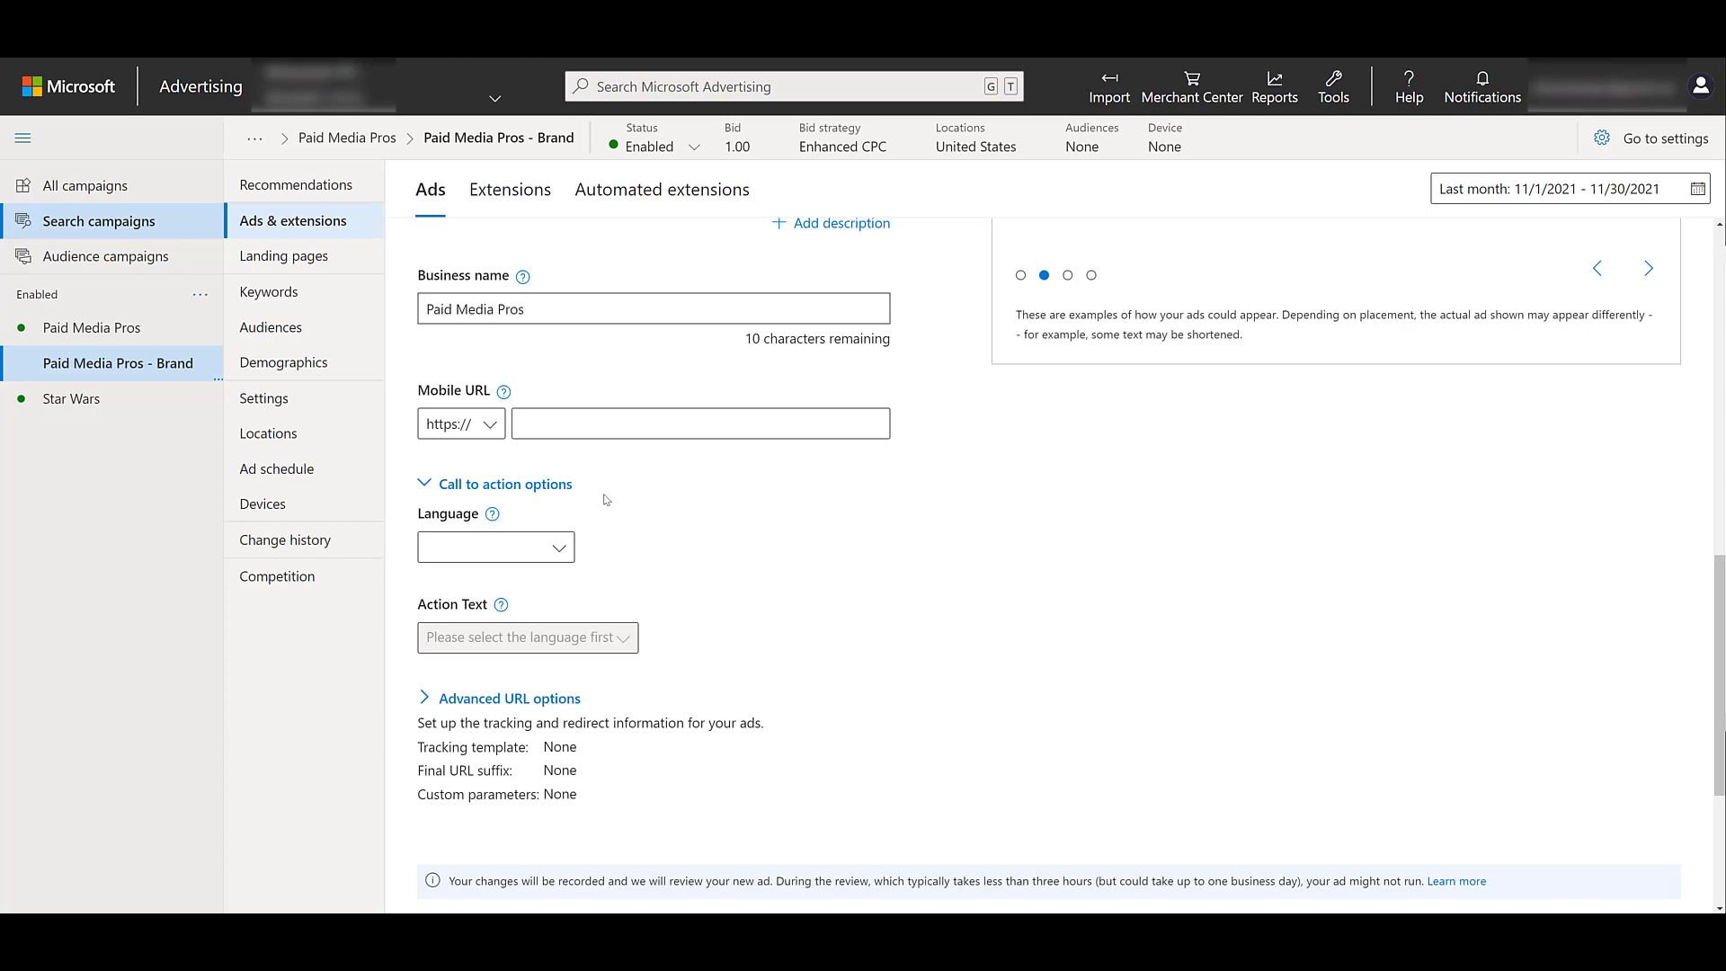
scroll(832, 540, up, 4)
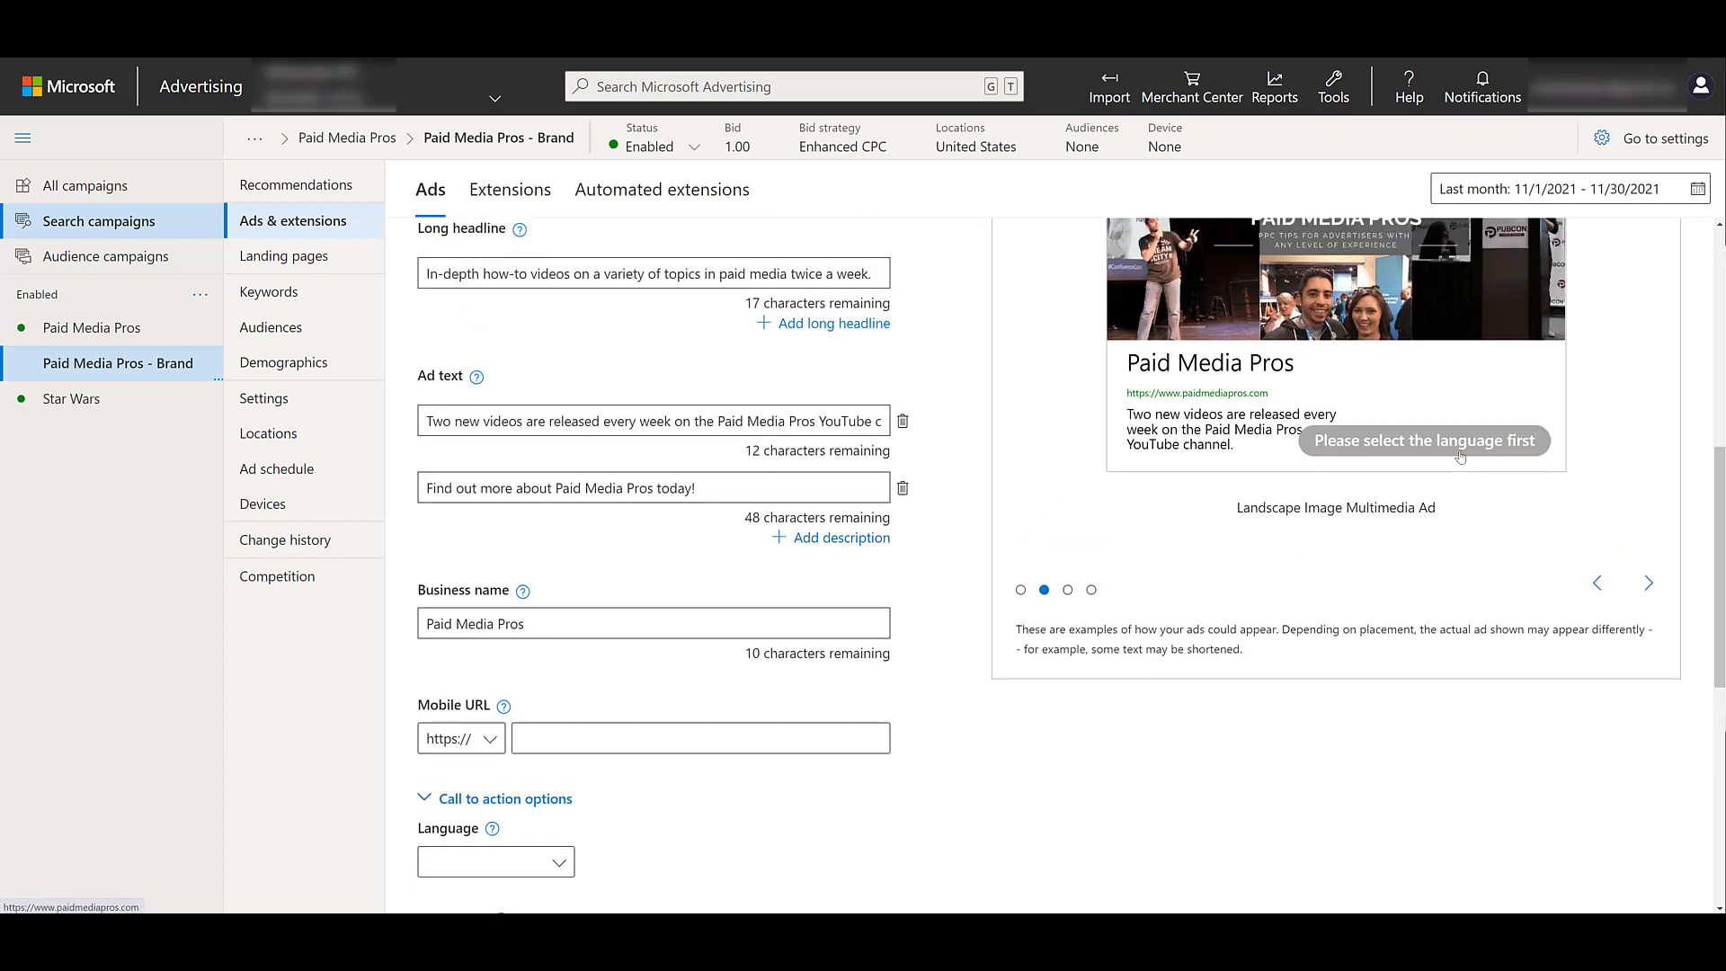
scroll(630, 540, down, 4)
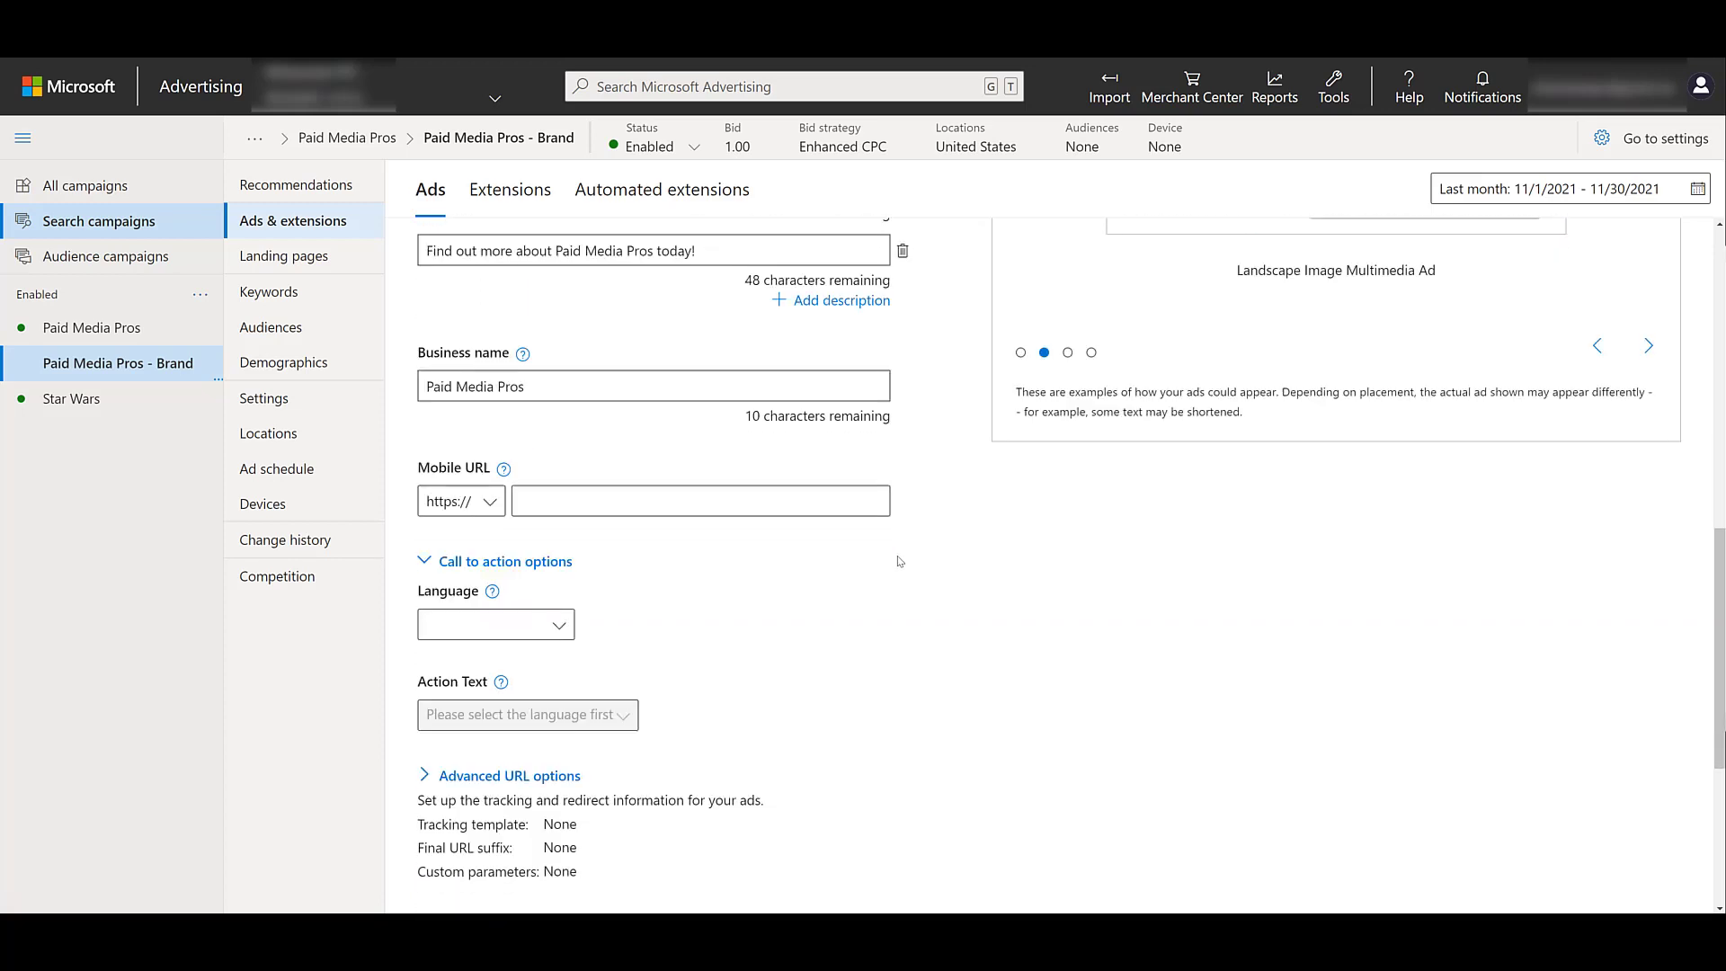
click(525, 549)
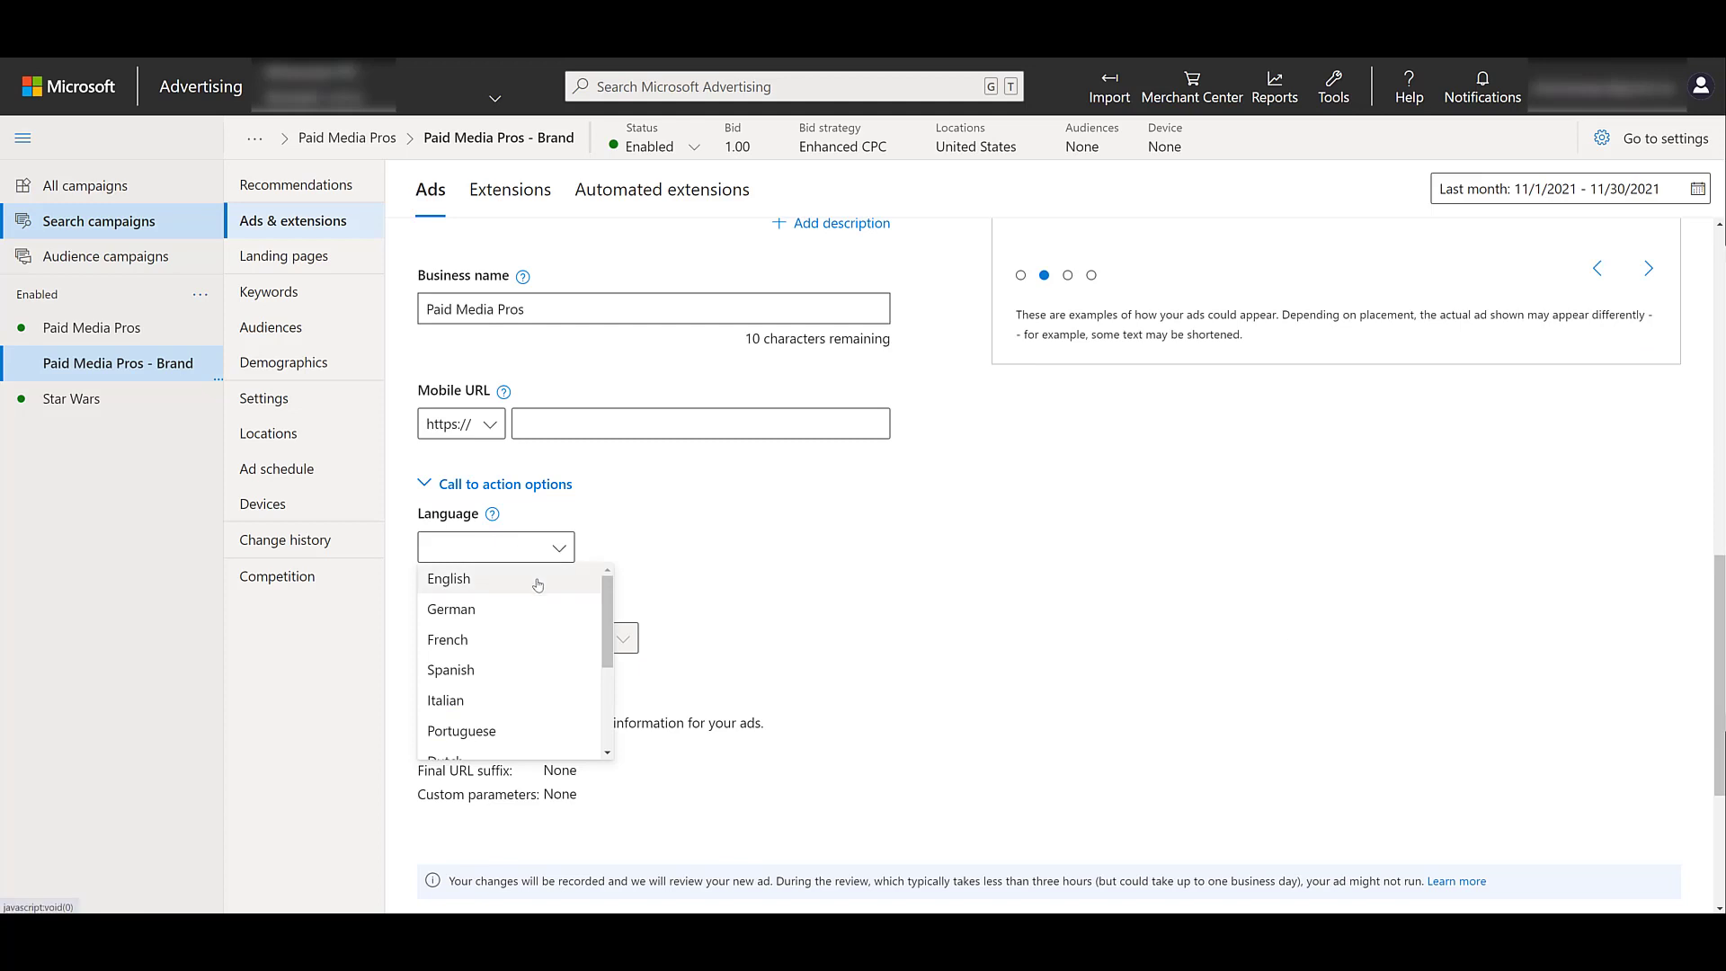
click(537, 580)
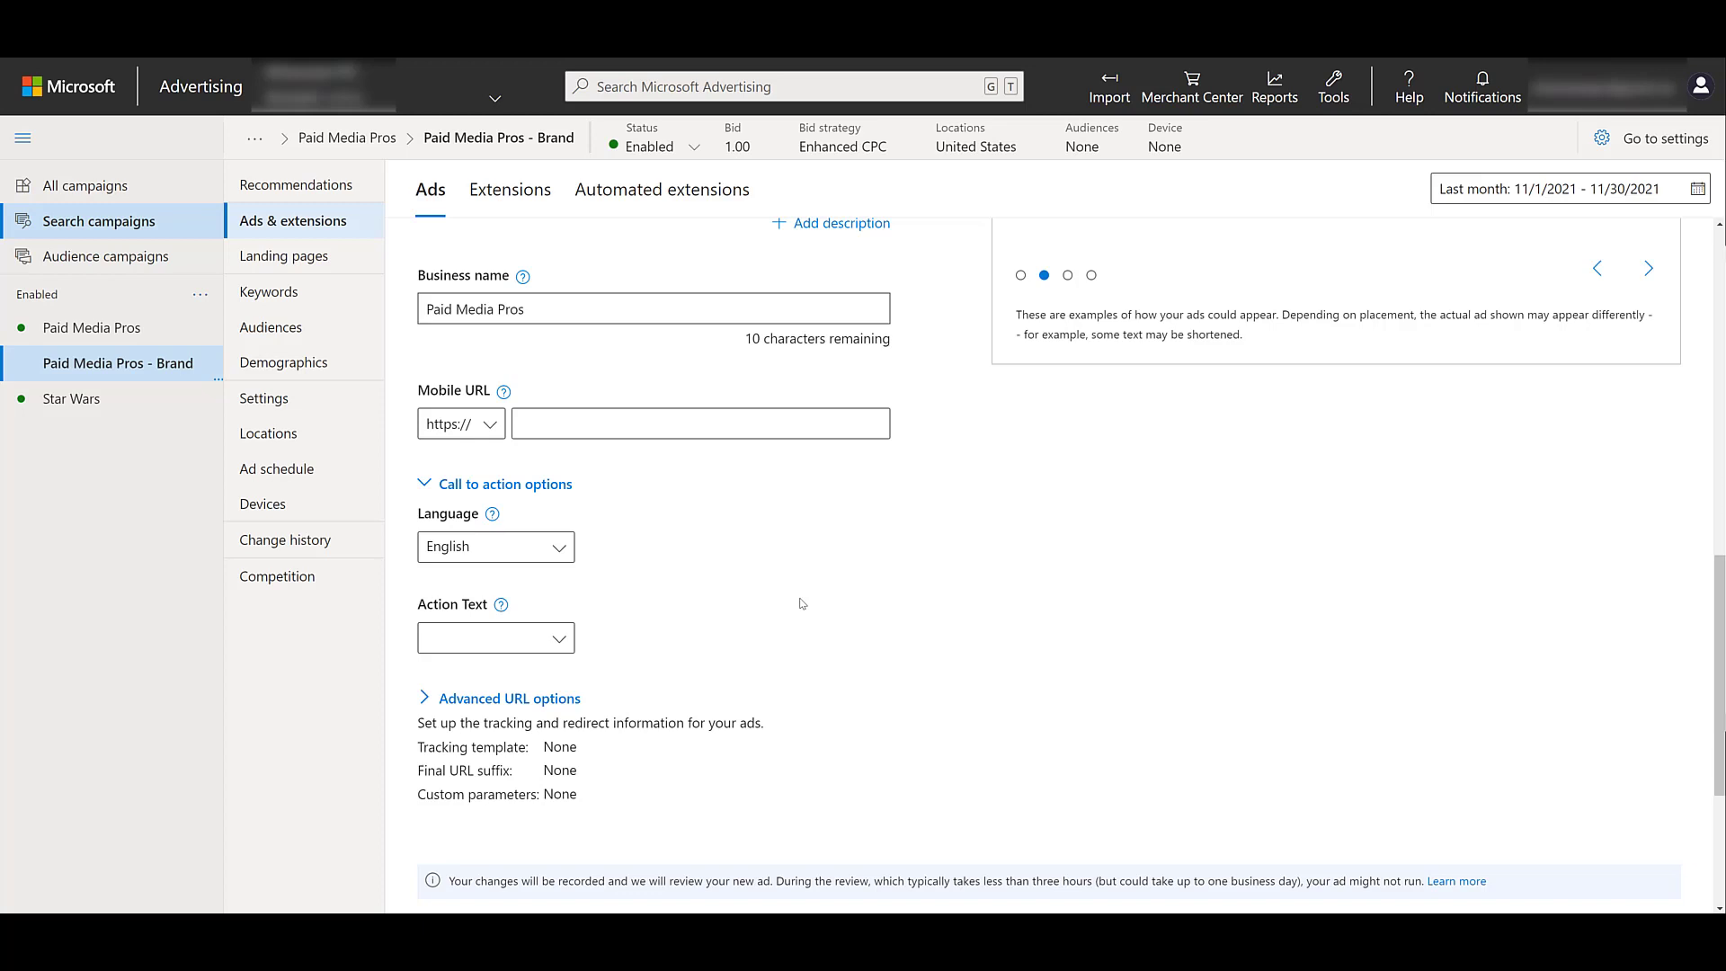
click(553, 646)
scroll(565, 697, down, 7)
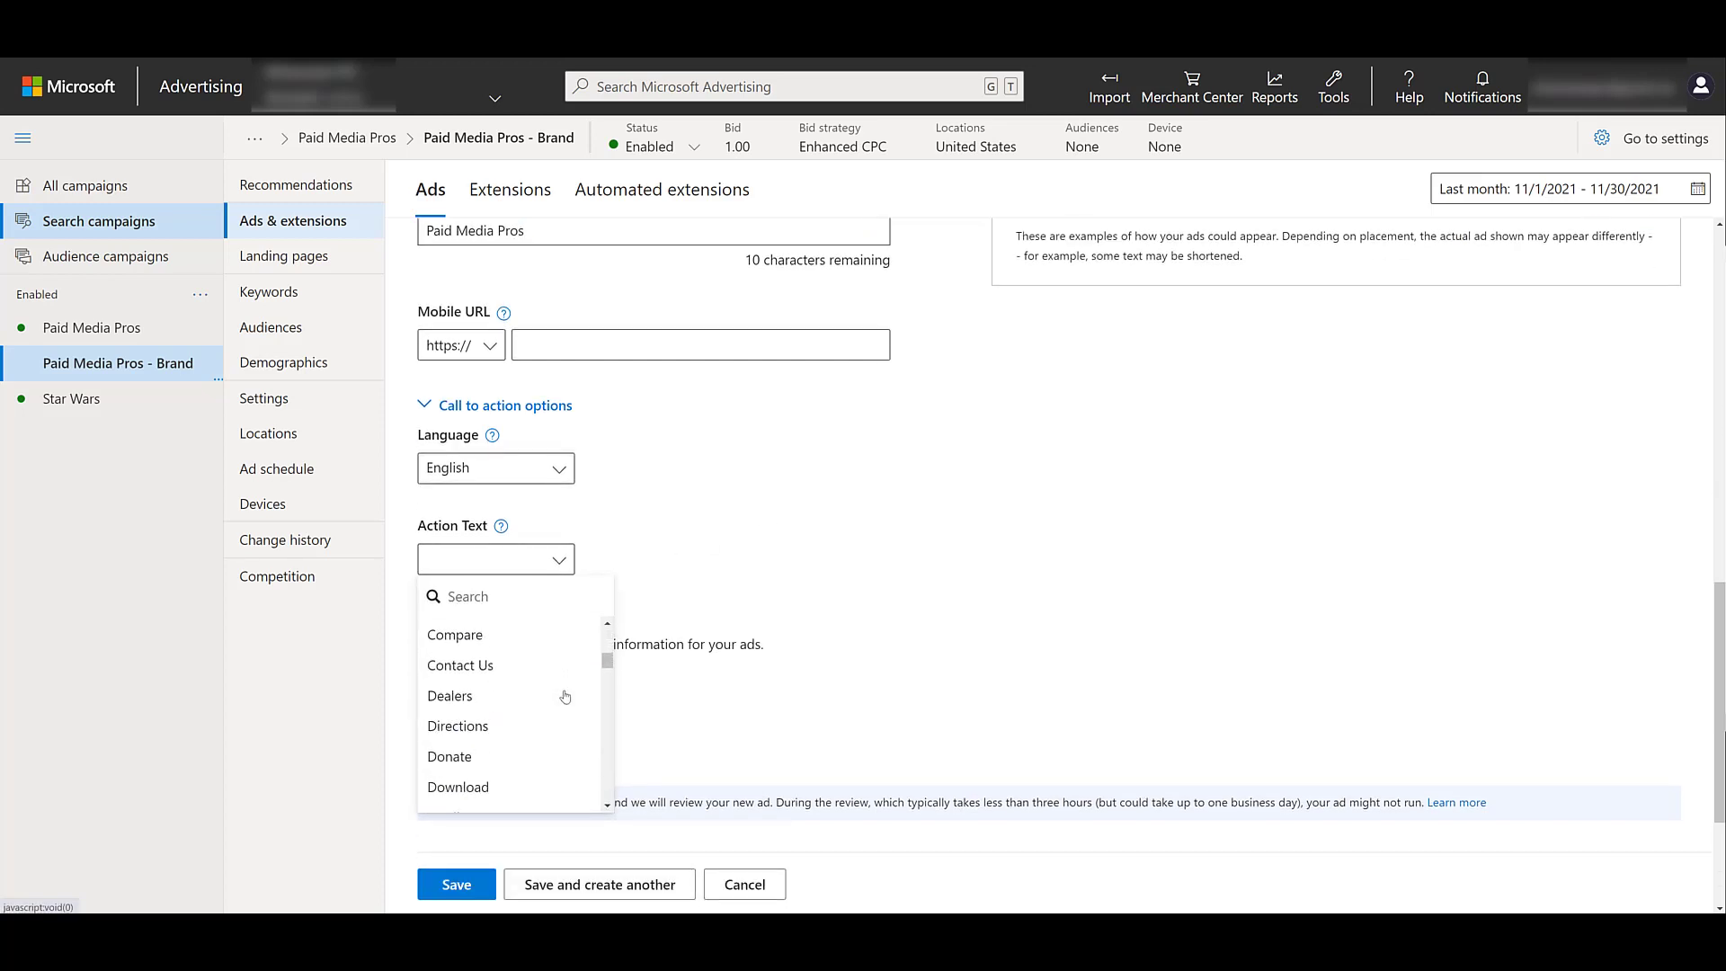
scroll(565, 697, down, 10)
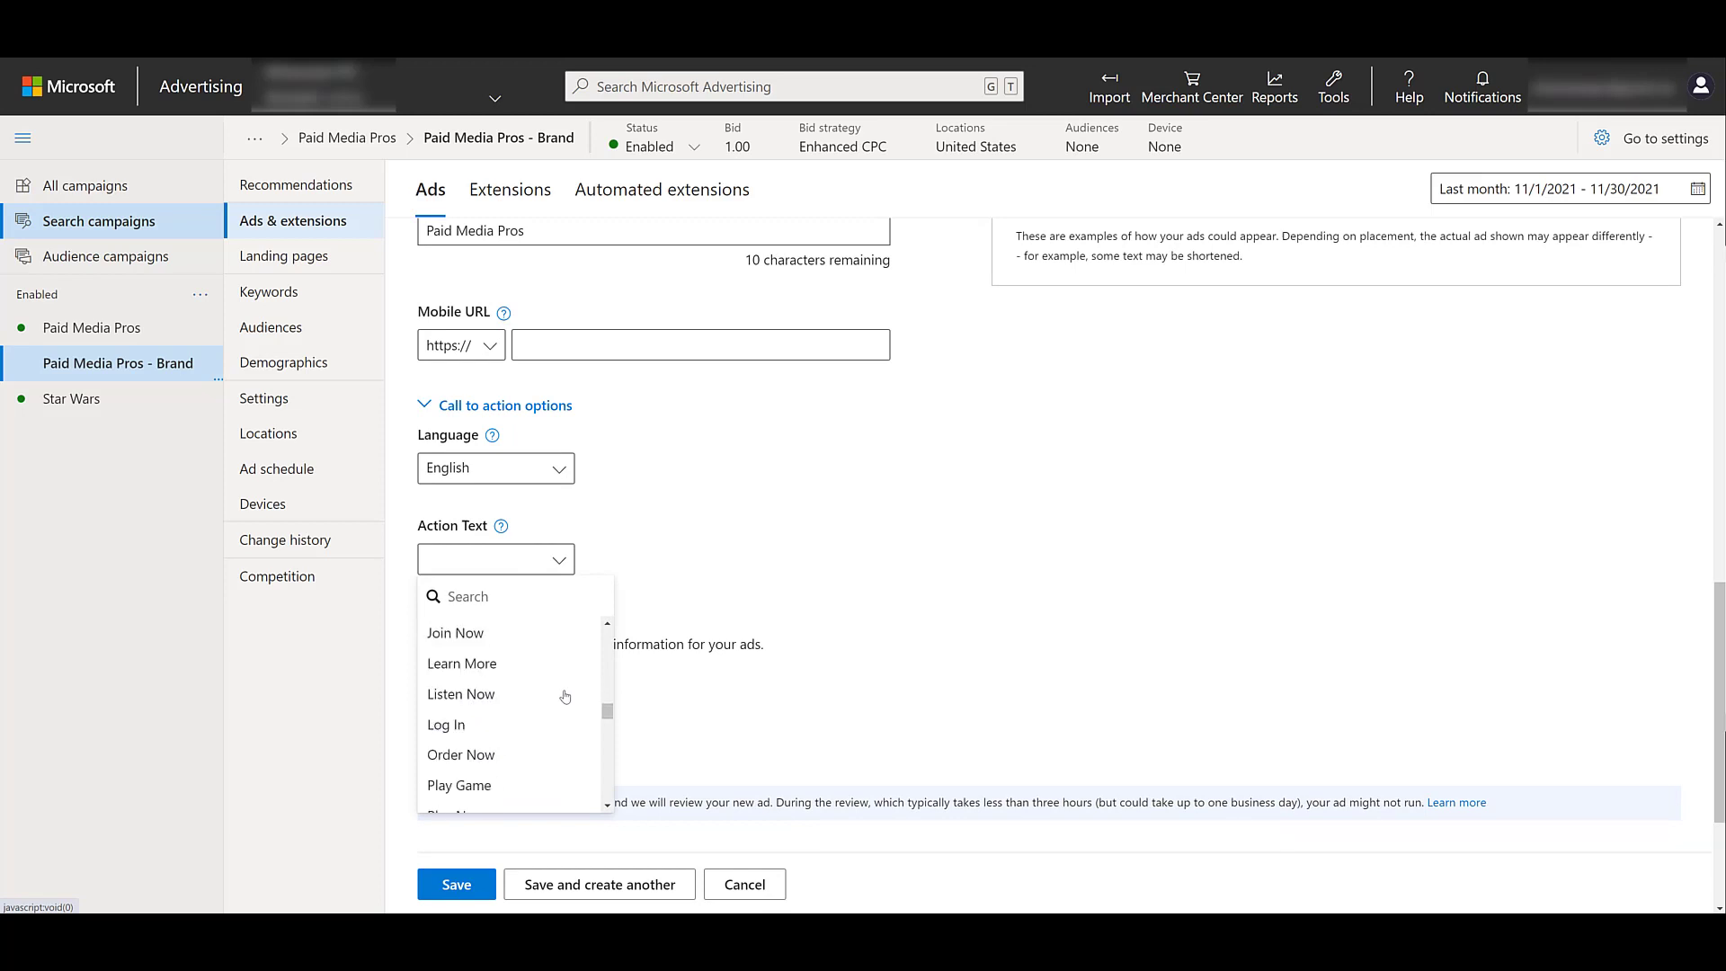
scroll(564, 697, up, 6)
scroll(565, 697, up, 5)
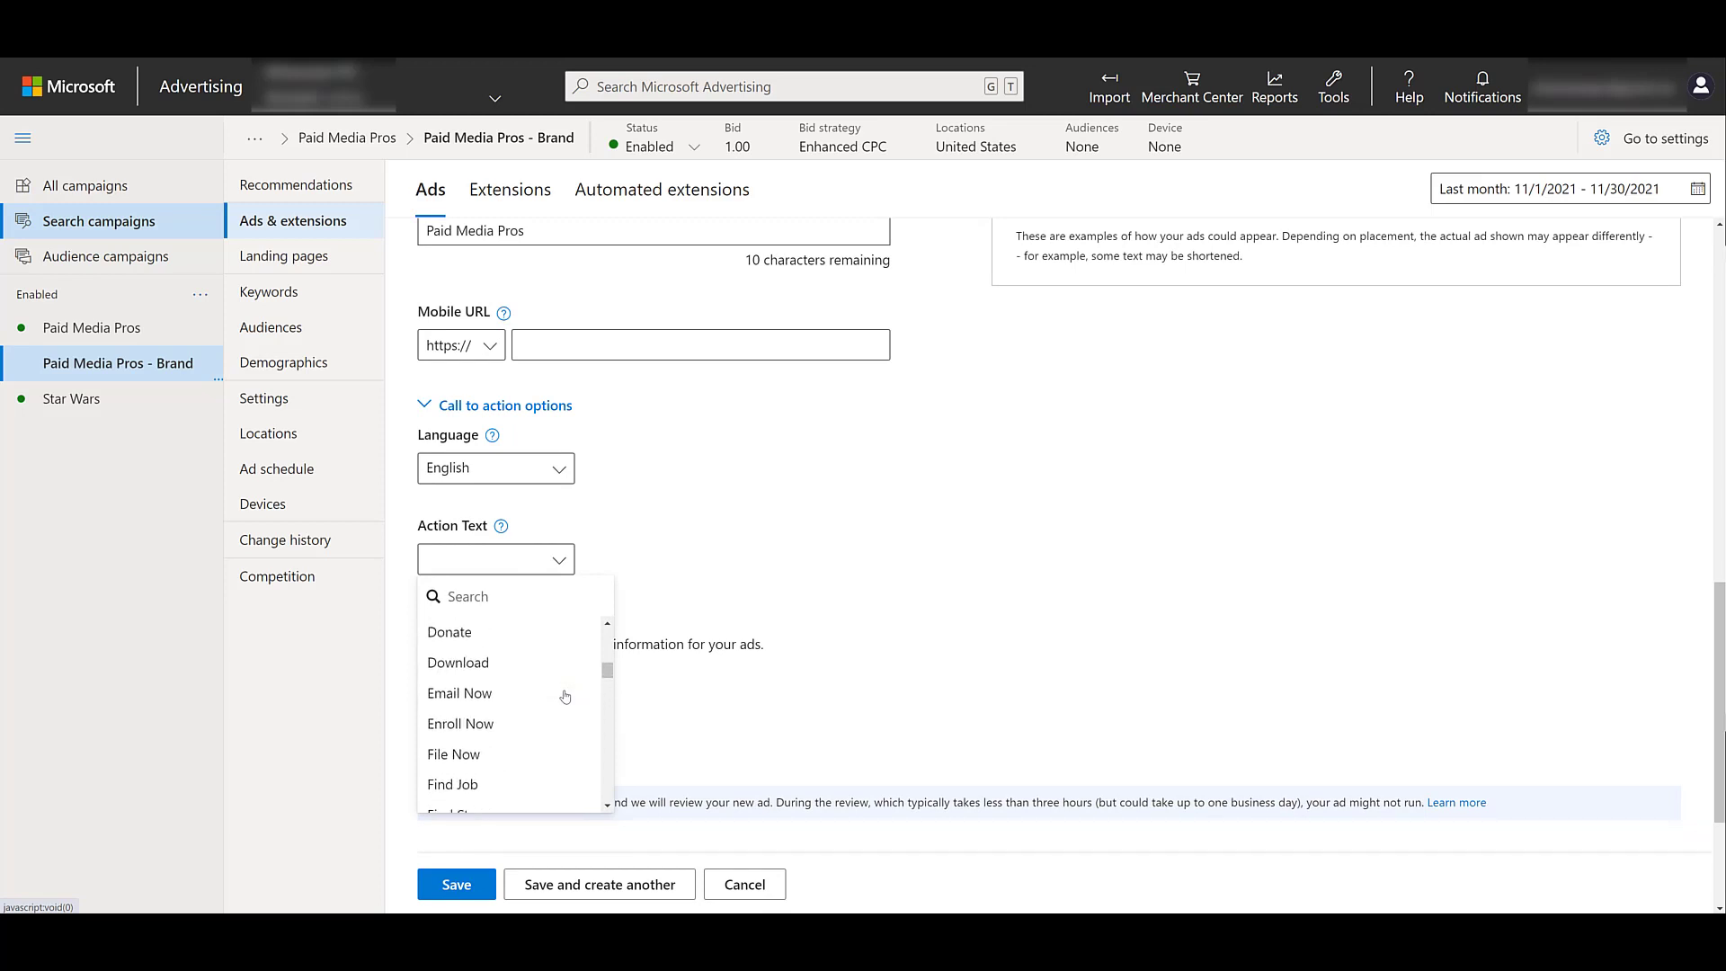
scroll(565, 697, down, 12)
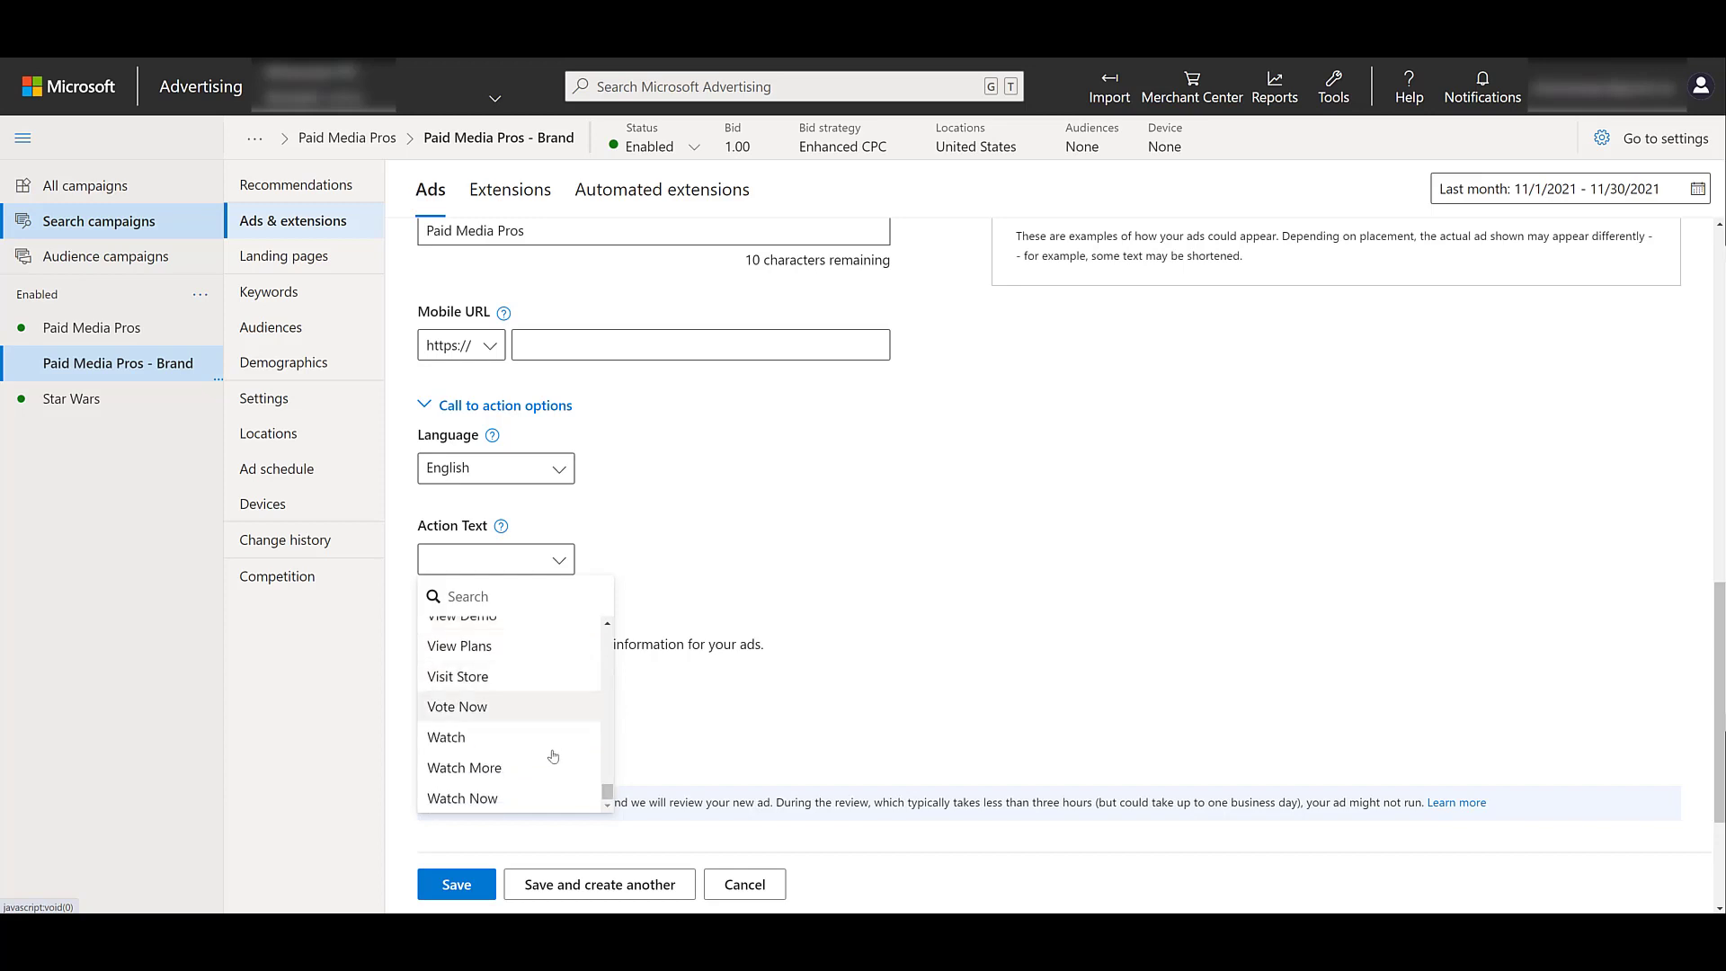
- Pick Watch Now as the action text and review the ad preview variations
click(554, 800)
scroll(944, 629, up, 5)
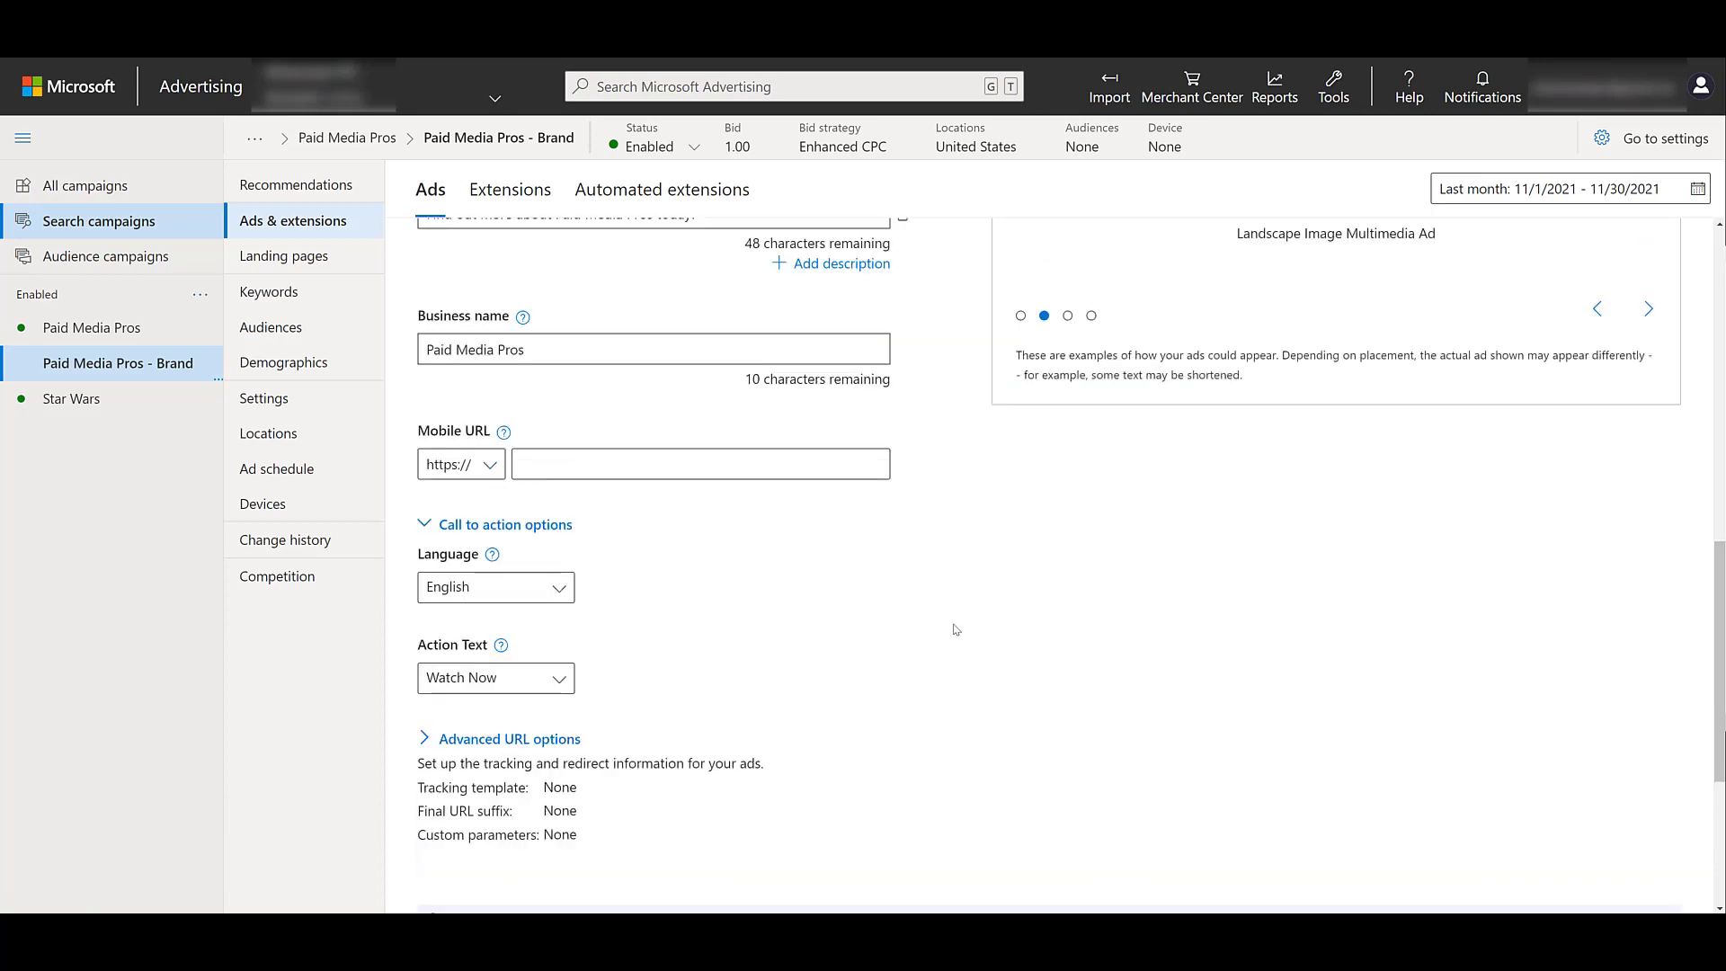
scroll(930, 634, up, 2)
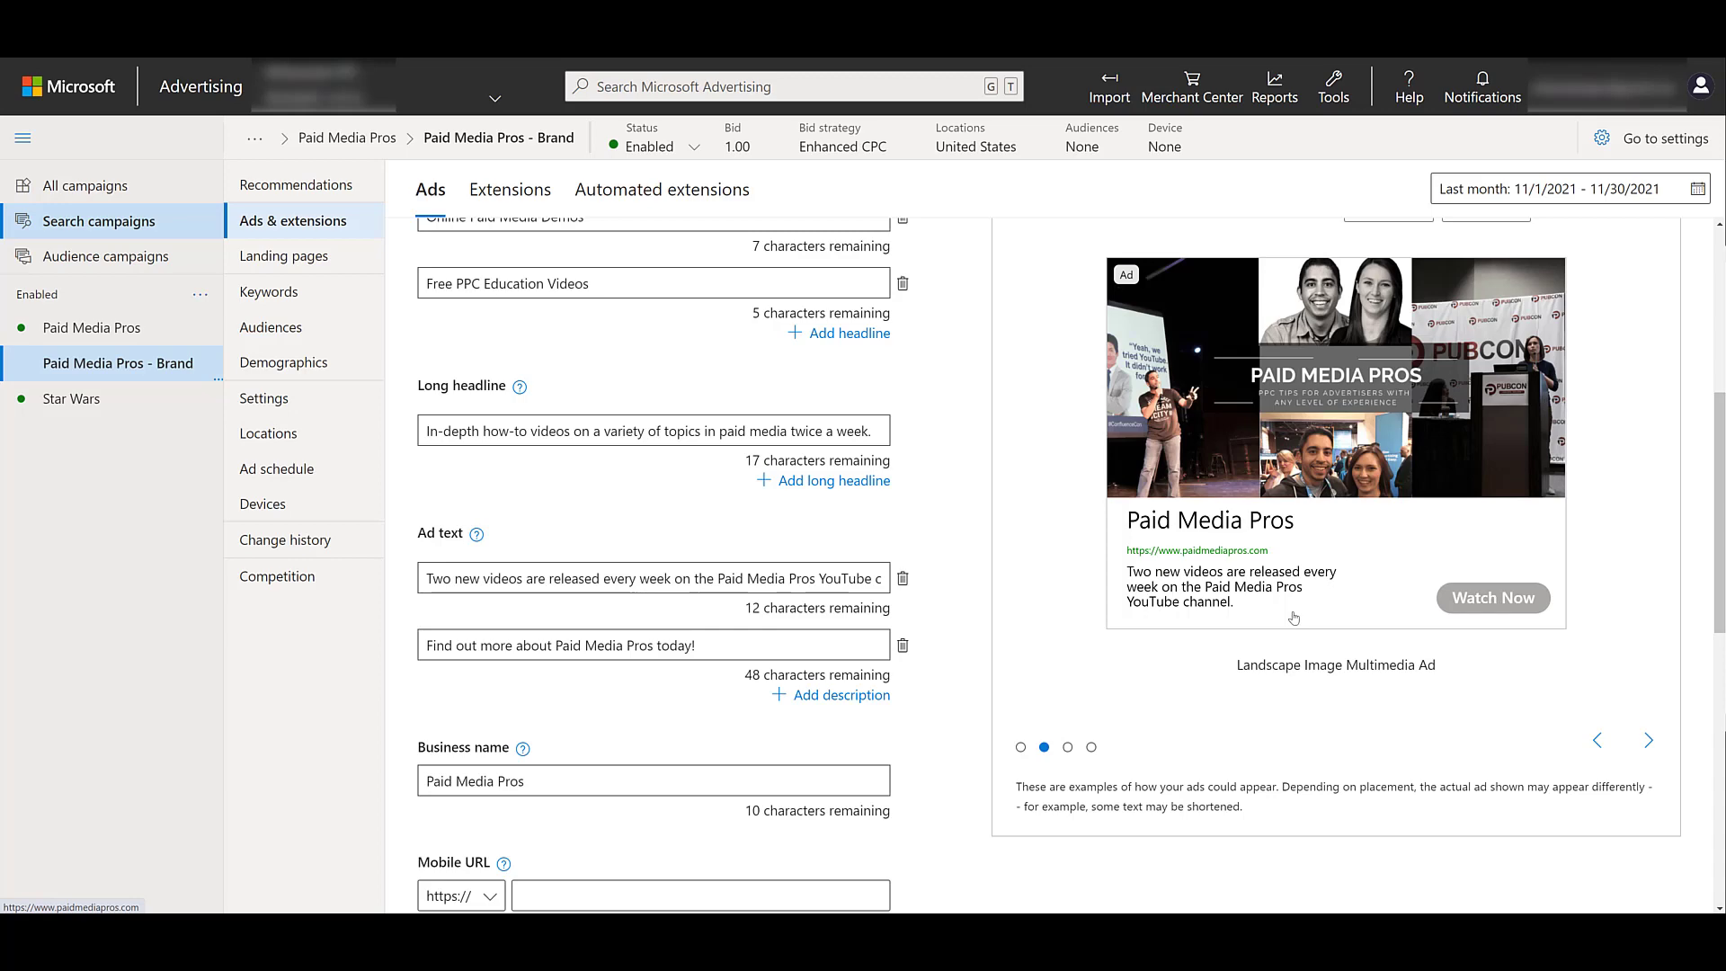
scroll(1294, 618, up, 3)
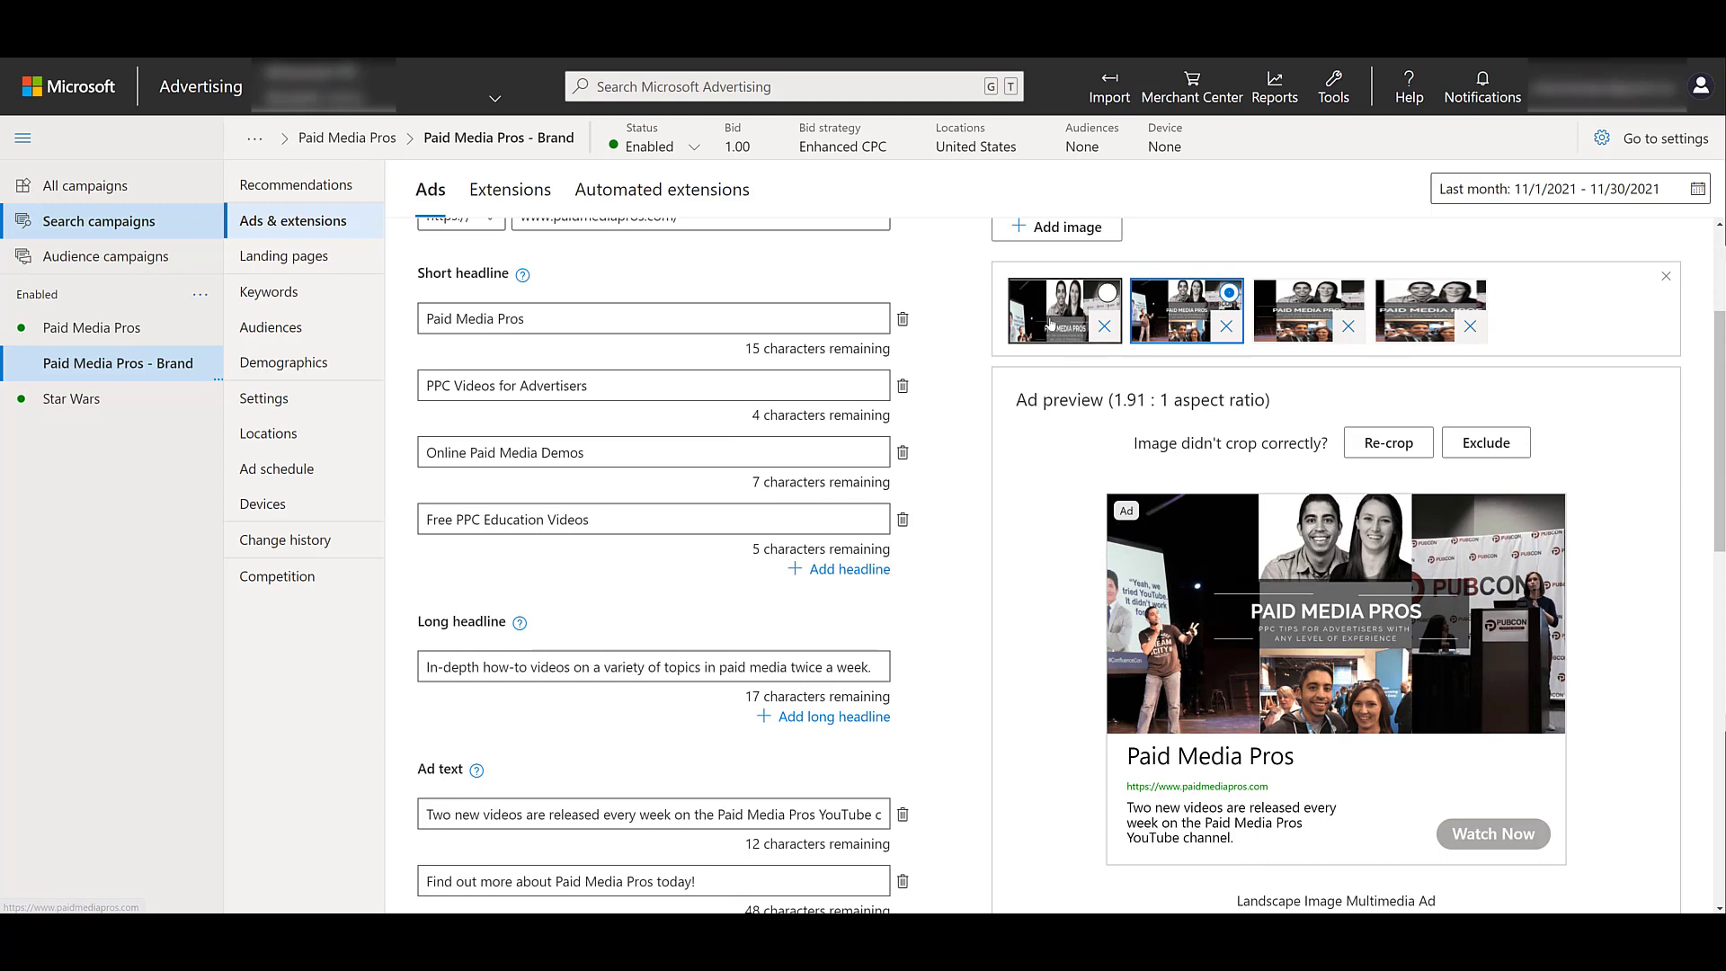
scroll(1091, 636, down, 3)
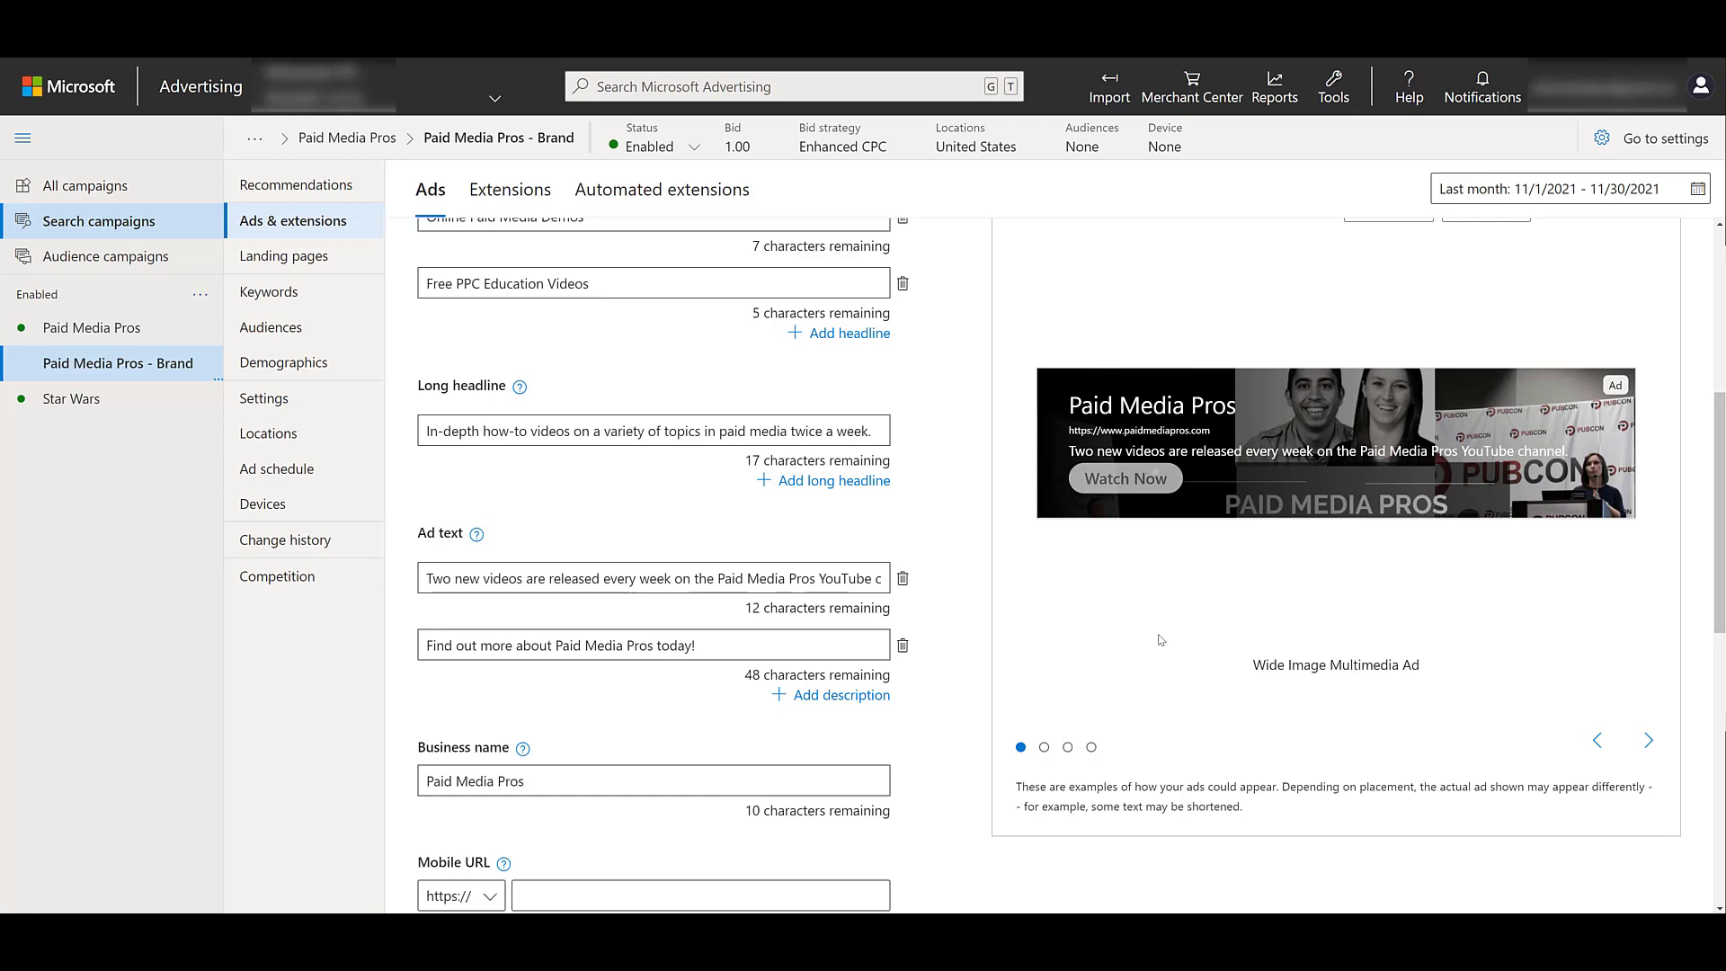
scroll(1152, 612, down, 7)
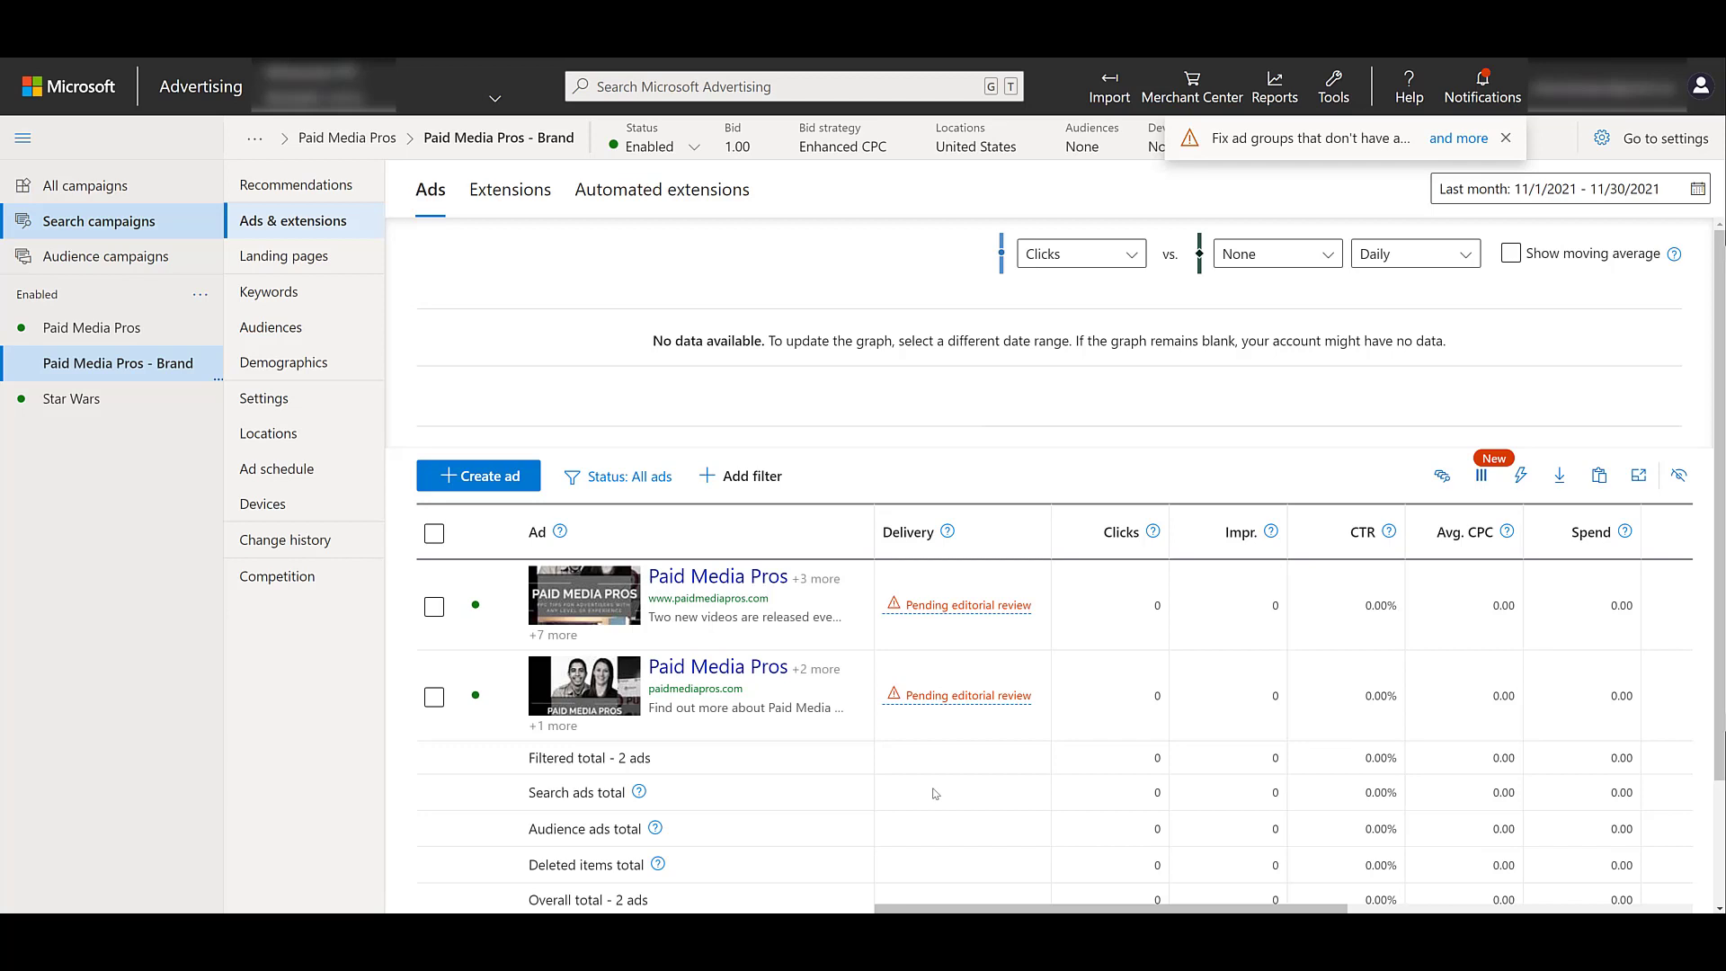
- In the Paid Media Pros campaign settings, set the Multimedia Ads bid increase to 10%
click(136, 340)
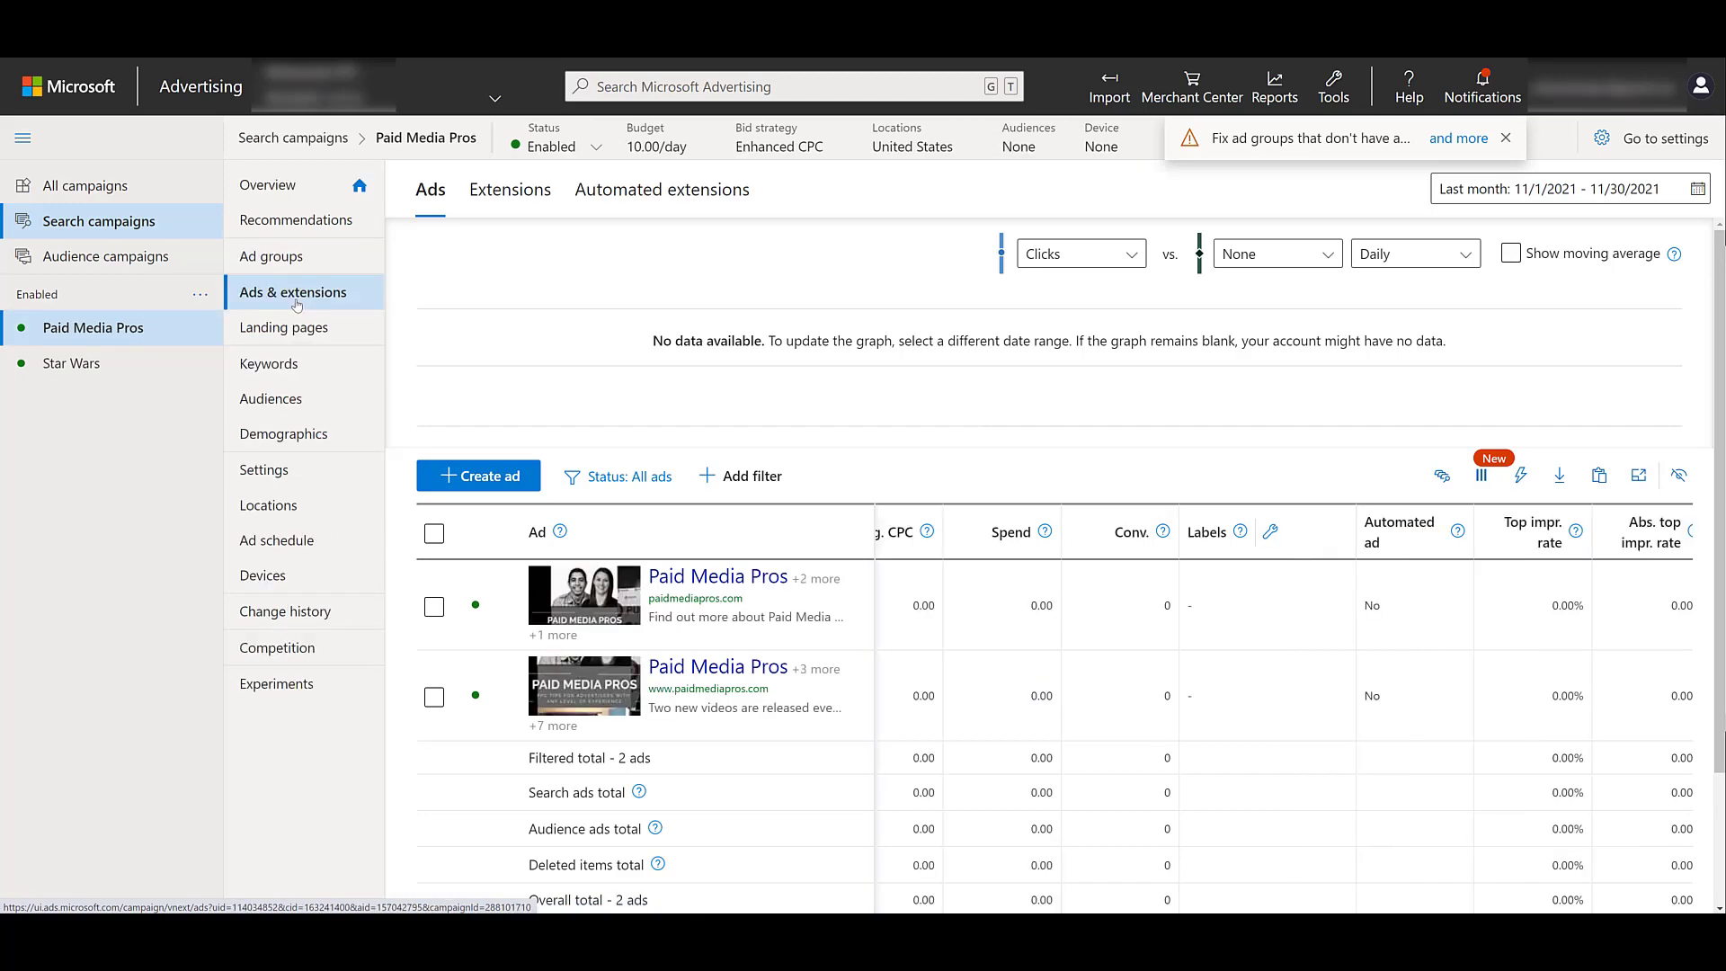
click(264, 470)
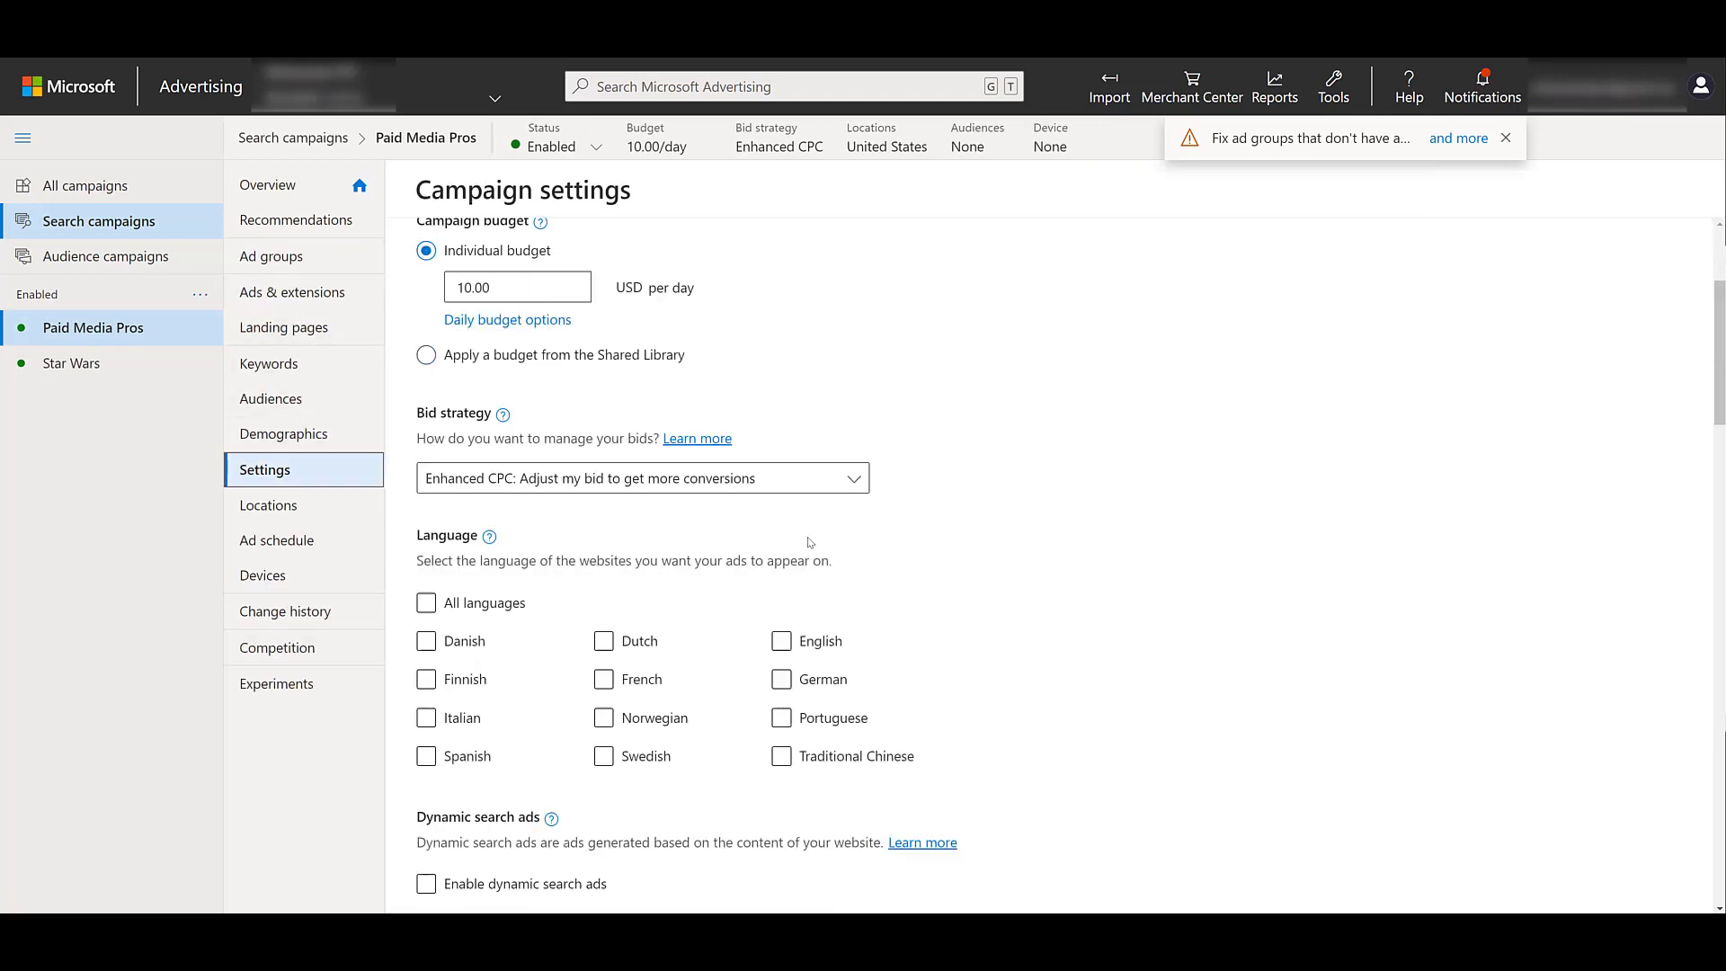
scroll(509, 633, down, 3)
scroll(430, 639, down, 15)
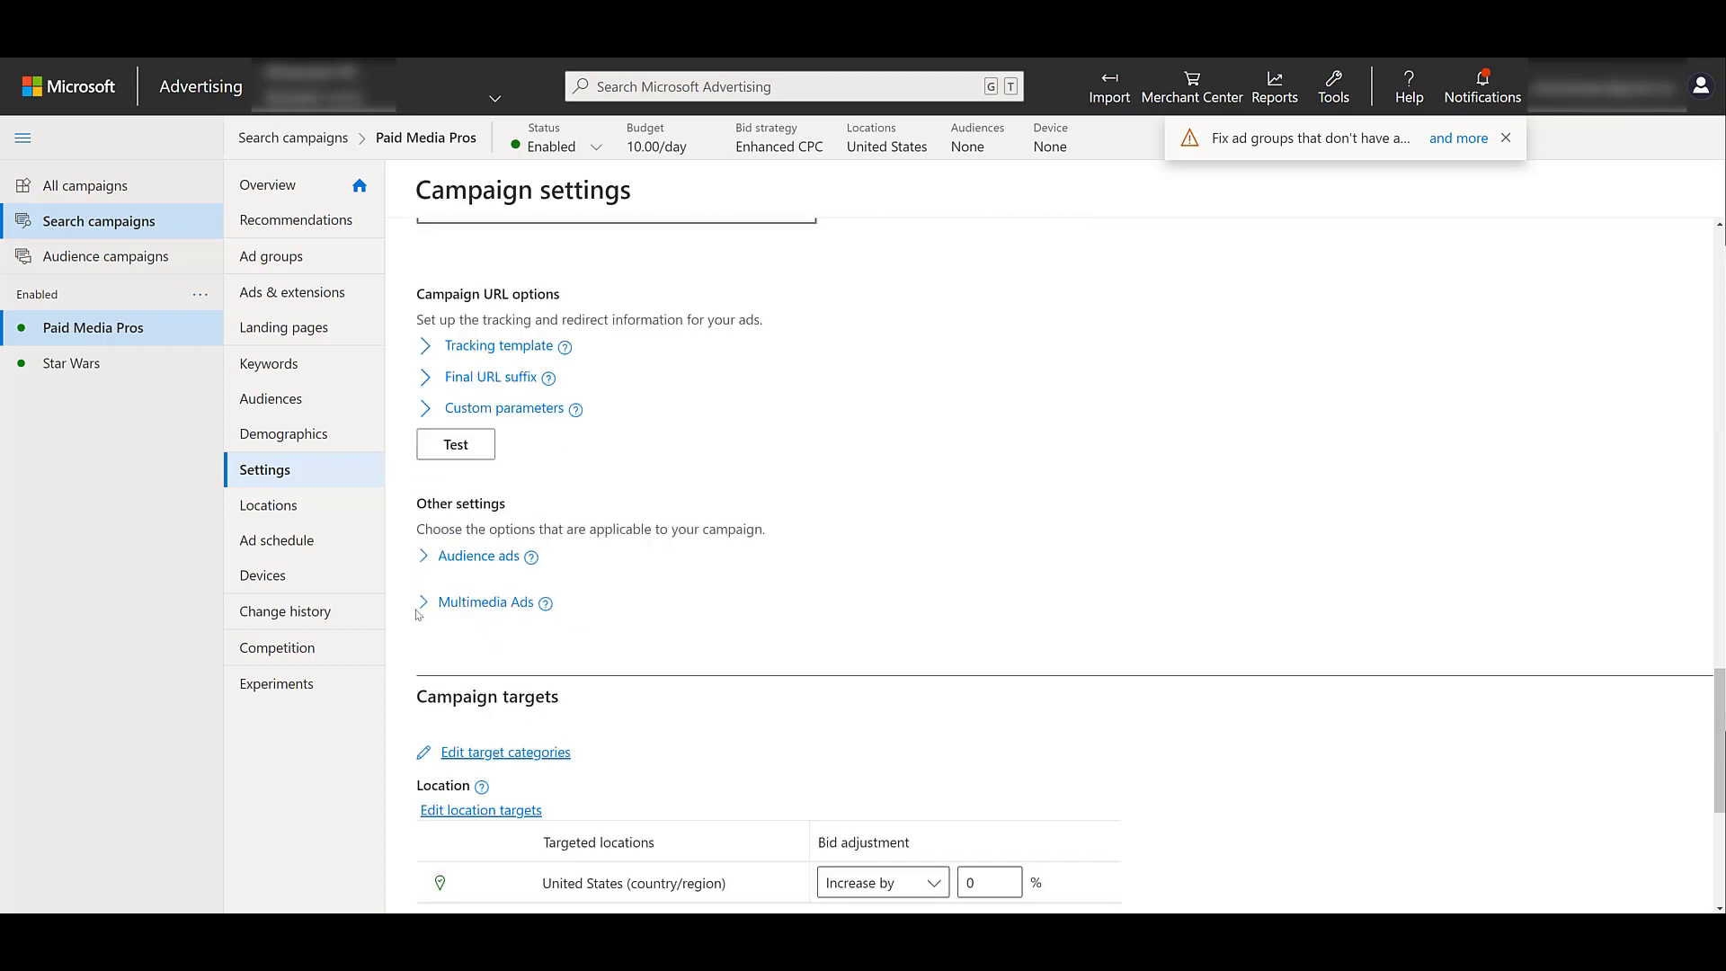
click(464, 603)
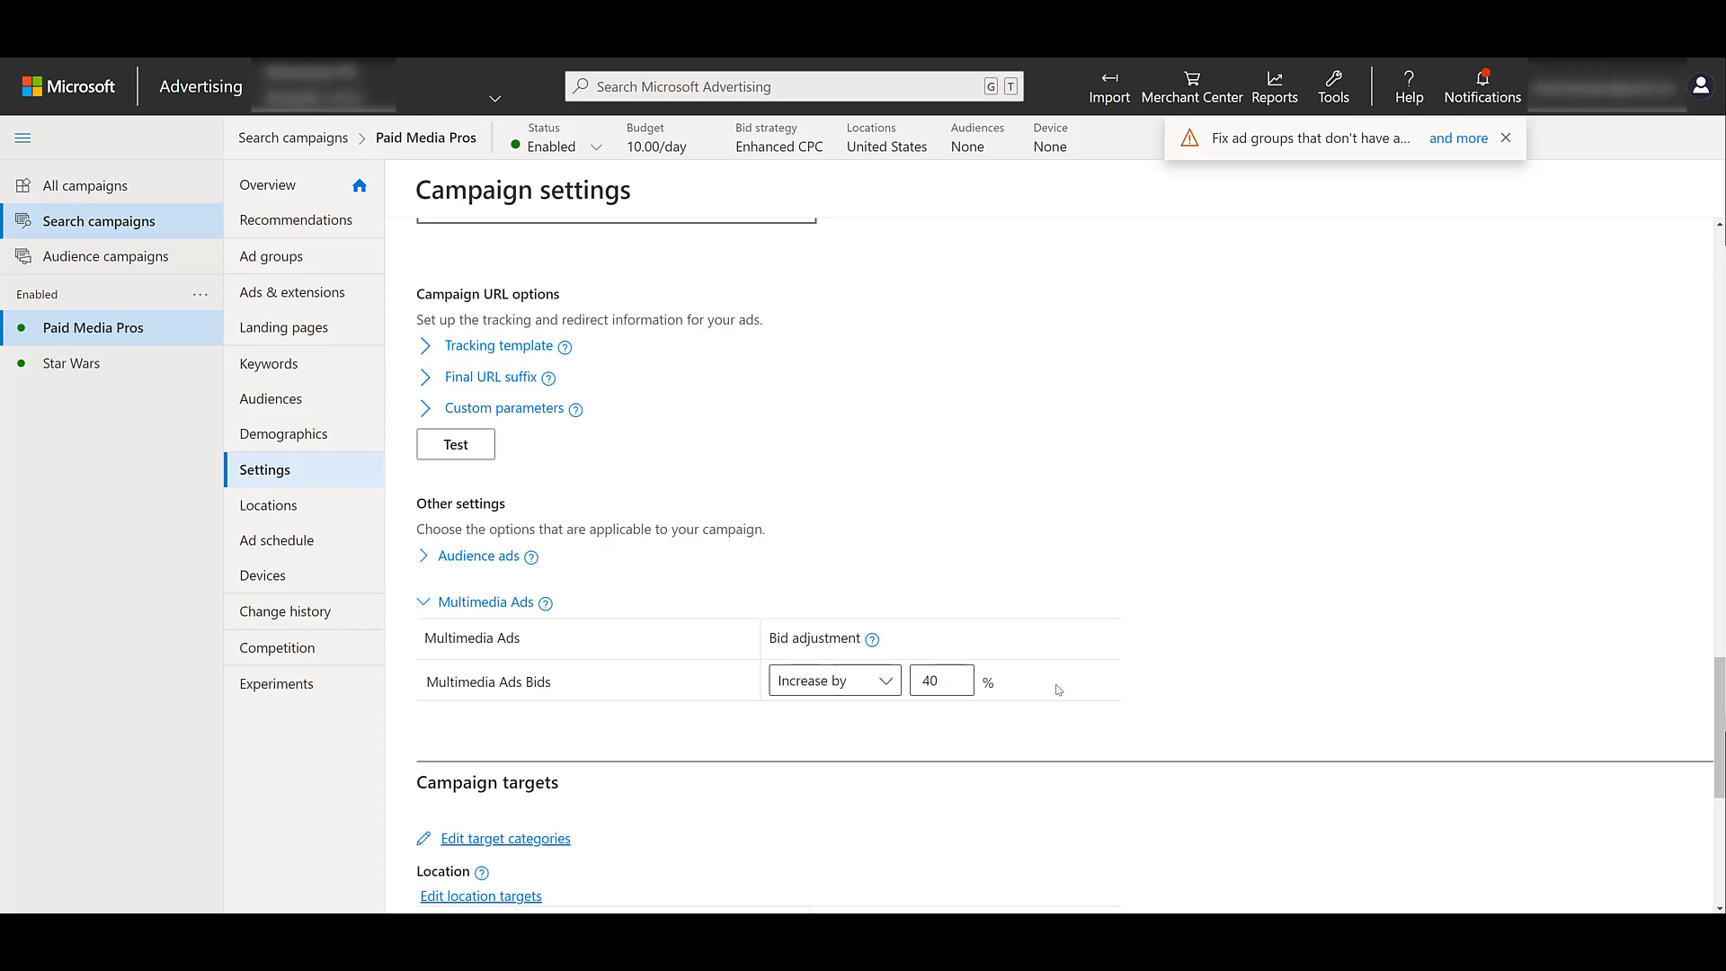
click(891, 681)
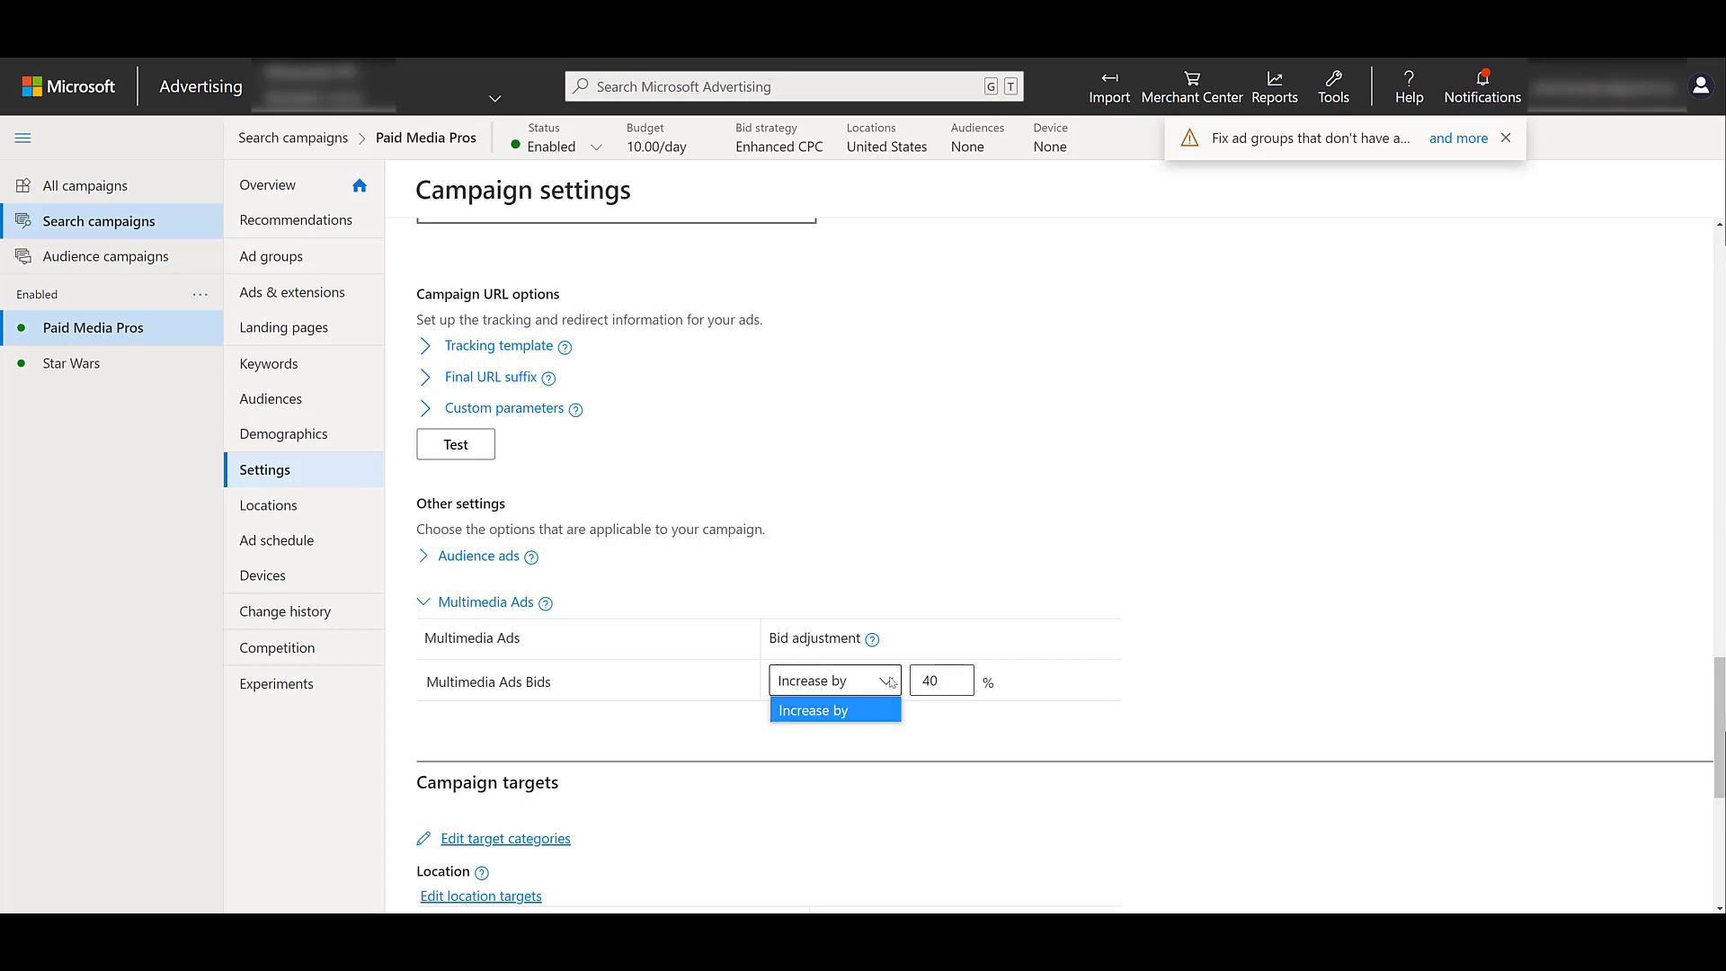
key(Tab)
text(10)
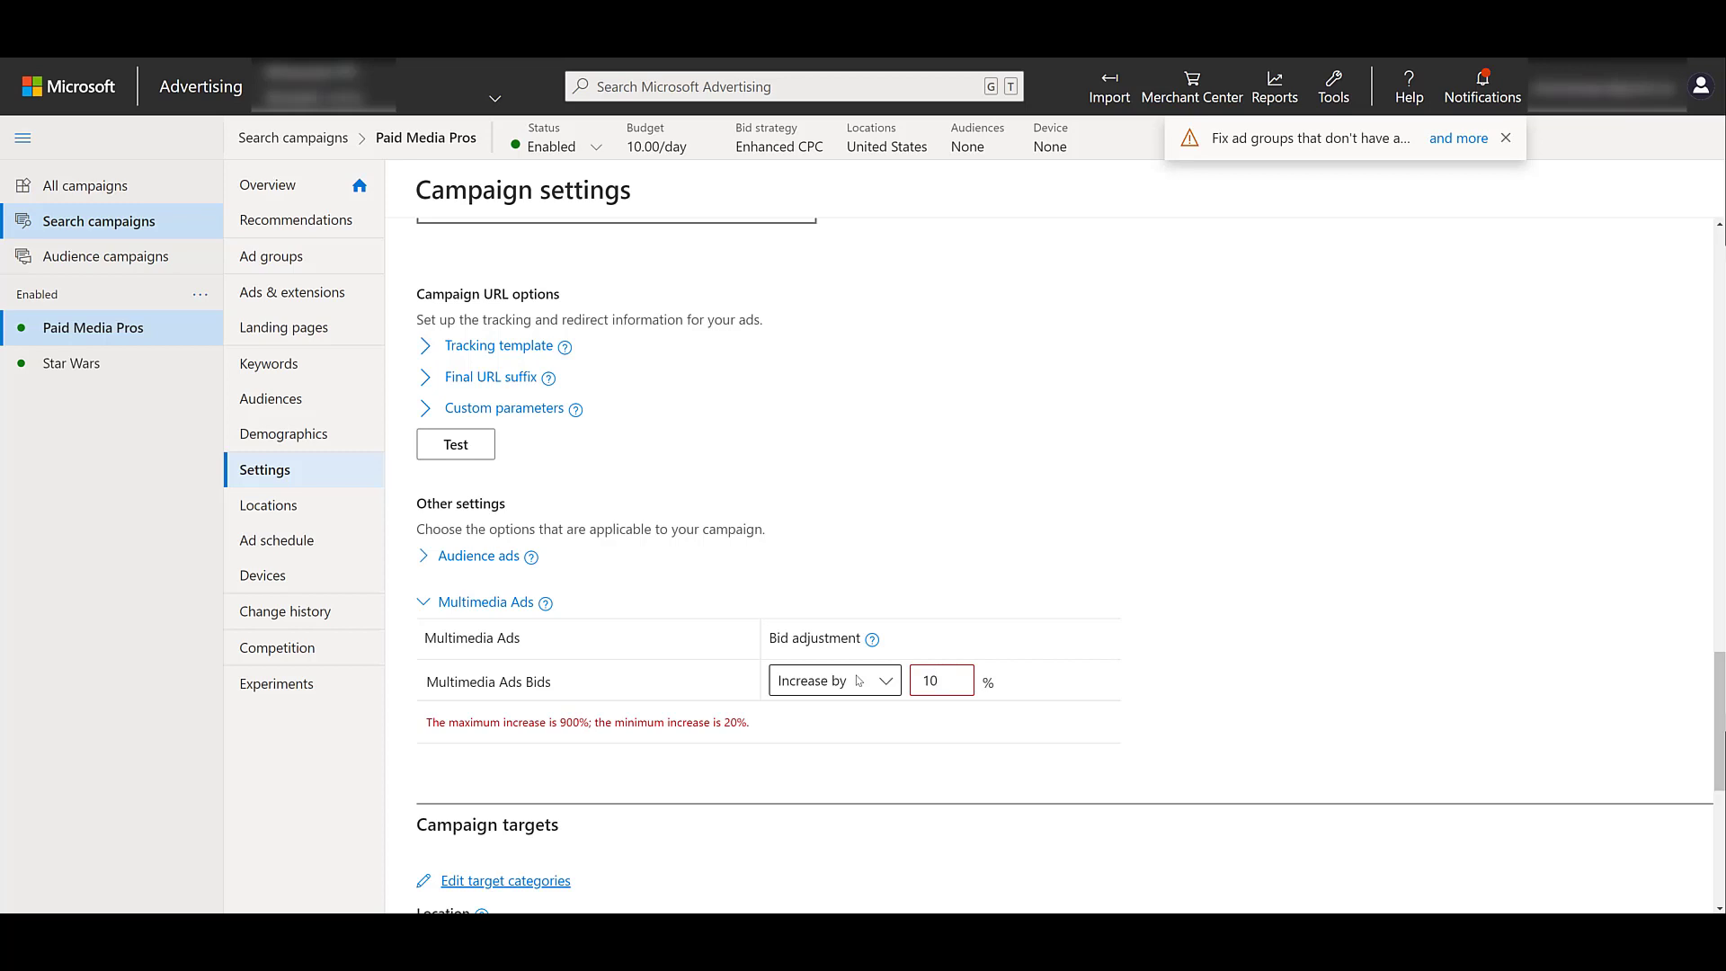
scroll(858, 681, down, 1)
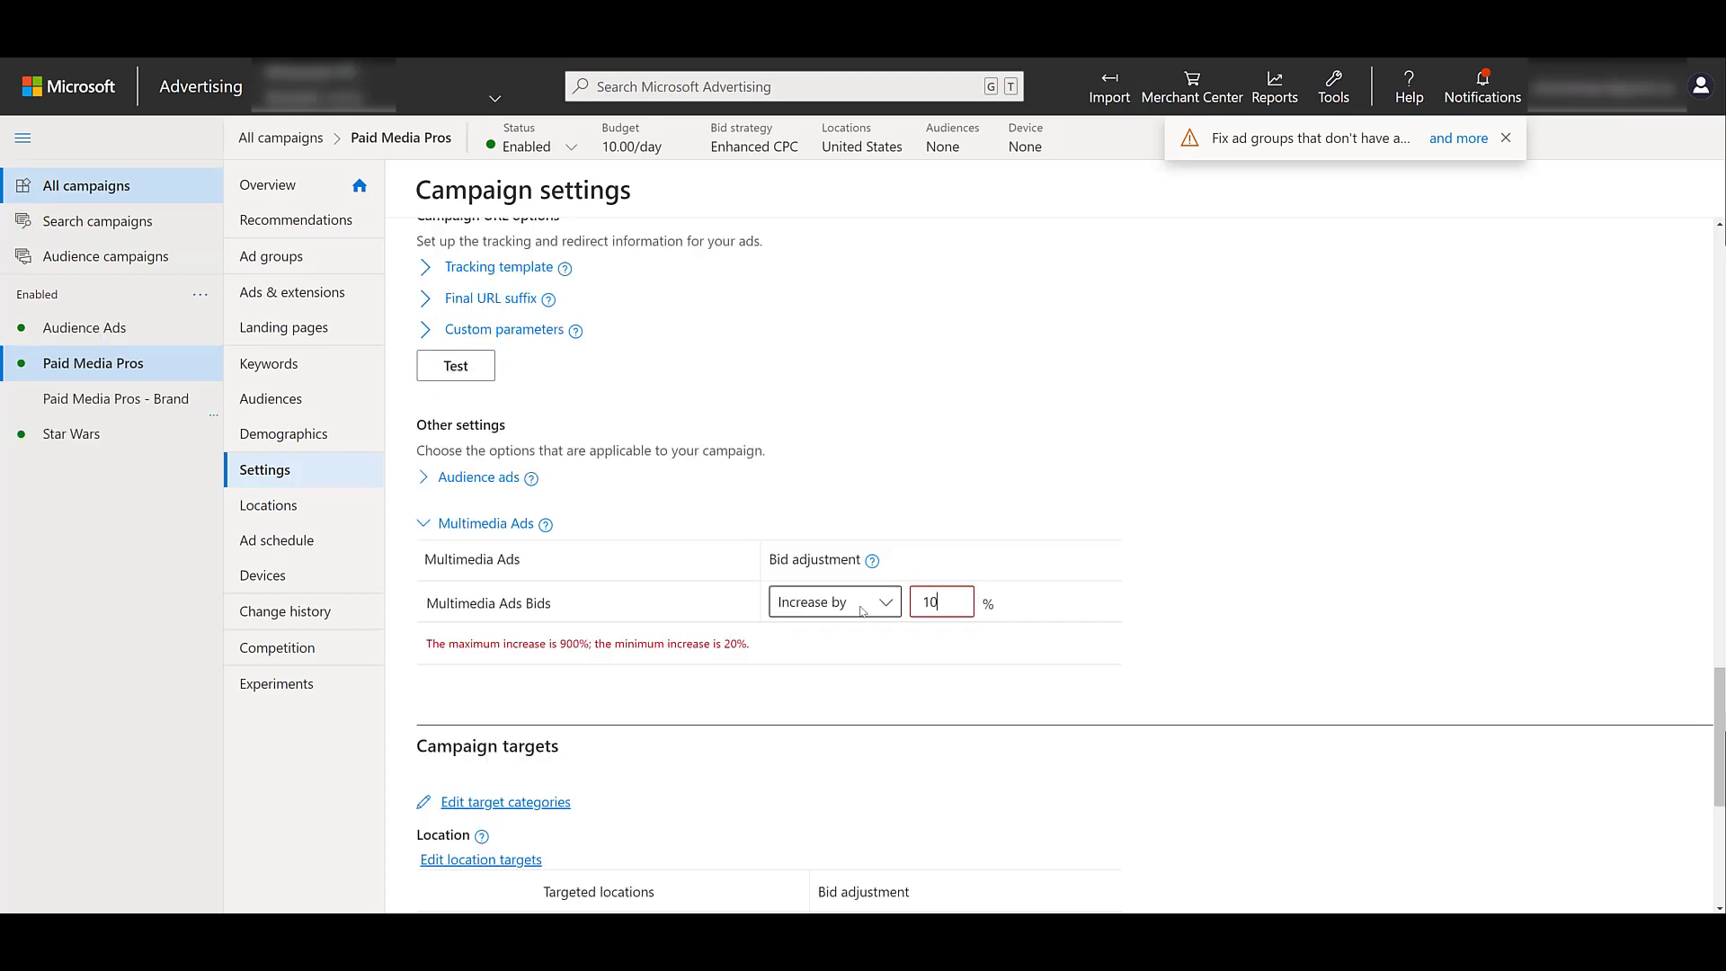